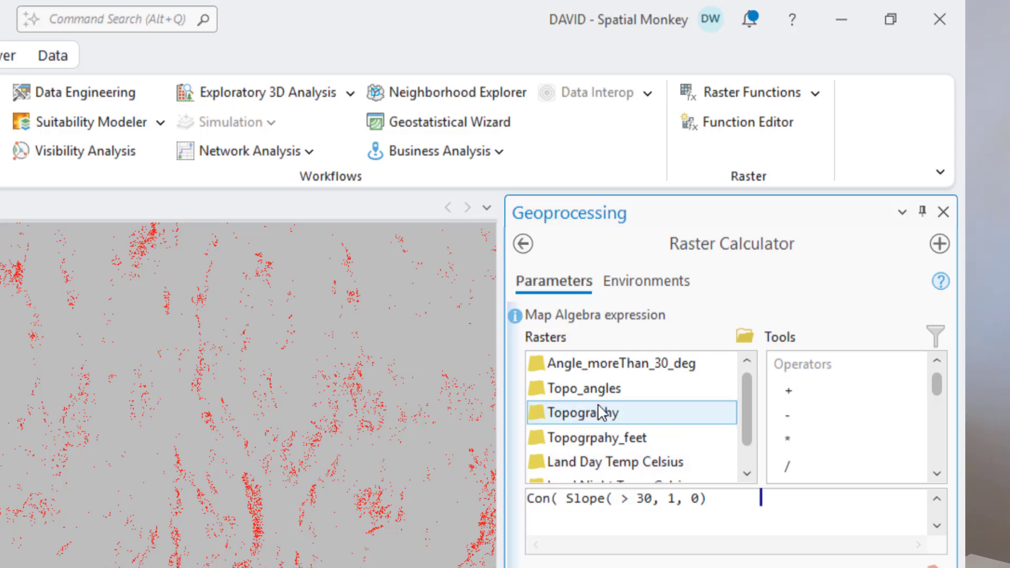
- Insert the Topogrpahy_feet raster as the Slope input in the Con( Slope( > 30, 1, 0) expression
{"action": "double_click", "coordinate": [600, 440]}
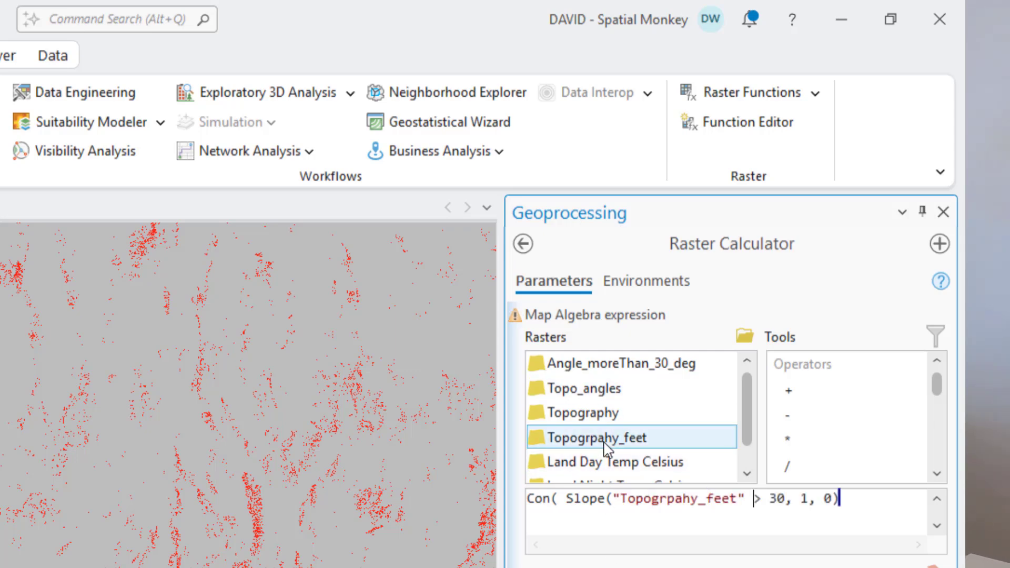
{"action": "double_click", "coordinate": [789, 440]}
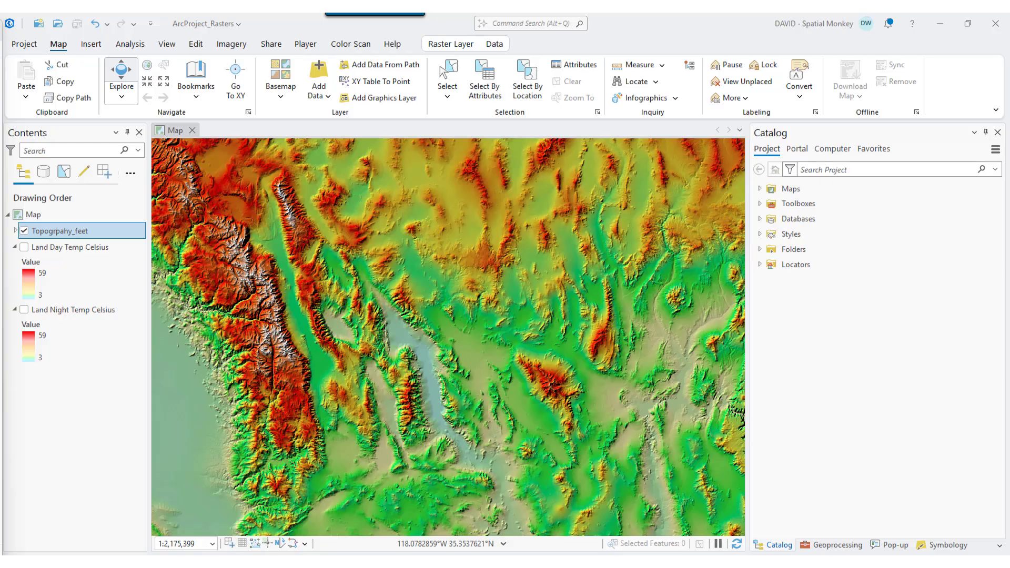
- Open the Raster Calculator tool from the Map Algebra toolset of the Spatial Analyst Tools
{"action": "left_click", "coordinate": [130, 44]}
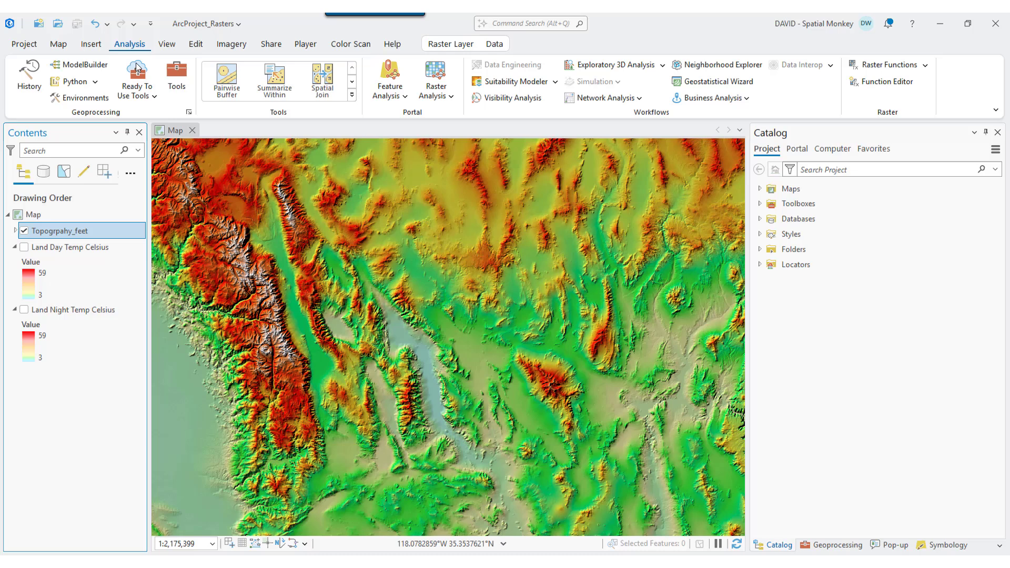
{"action": "left_click", "coordinate": [176, 80]}
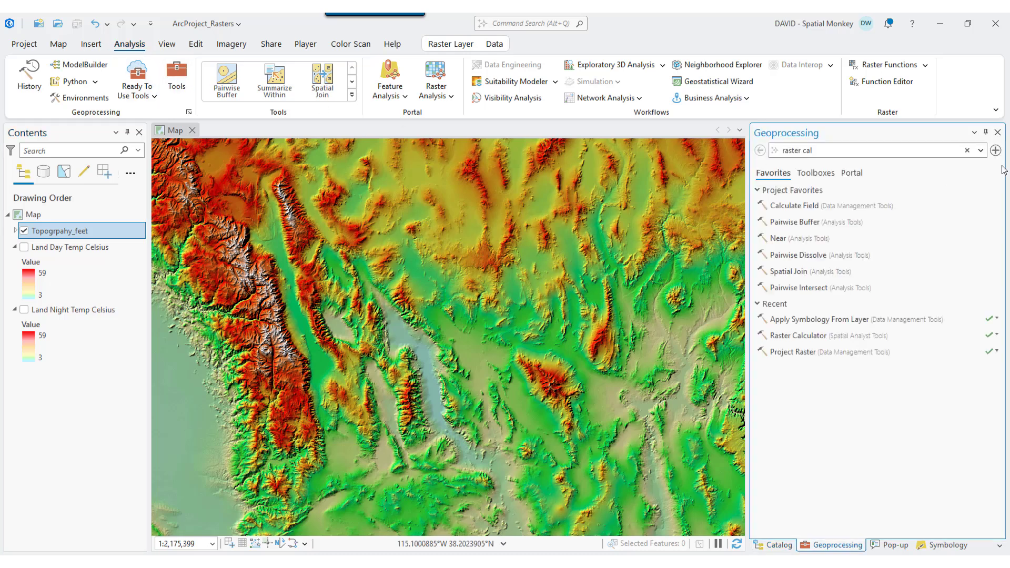
{"action": "left_click", "coordinate": [825, 178]}
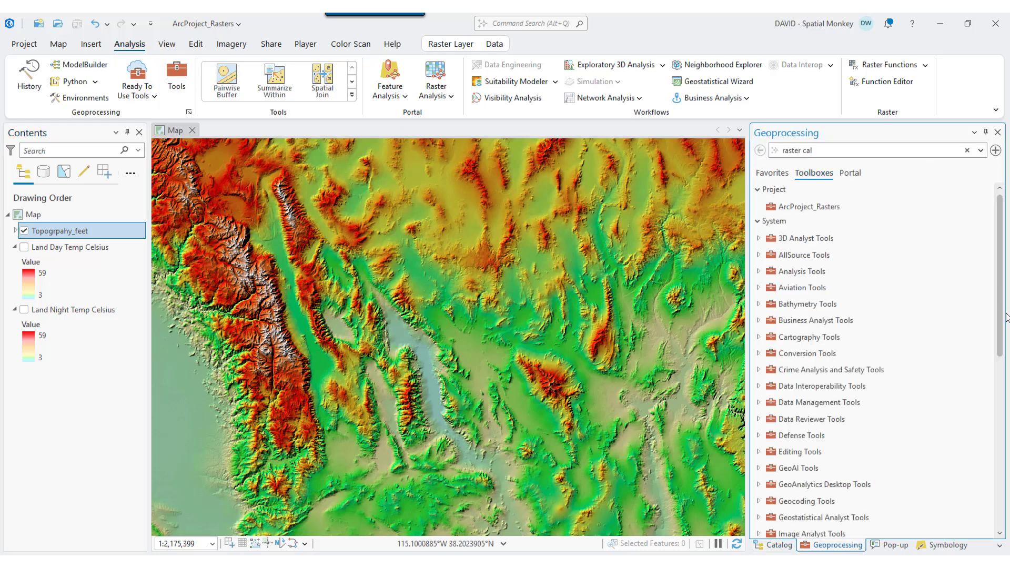
{"action": "left_click_drag", "start_coordinate": [1000, 325], "coordinate": [883, 518]}
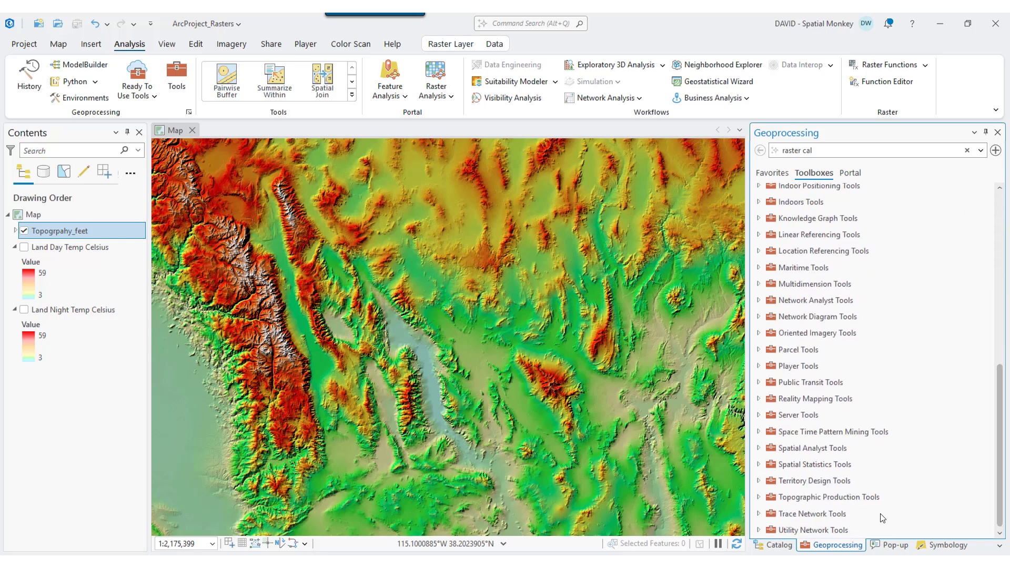
{"action": "left_click", "coordinate": [758, 448]}
{"action": "left_click_drag", "start_coordinate": [997, 403], "coordinate": [1003, 498]}
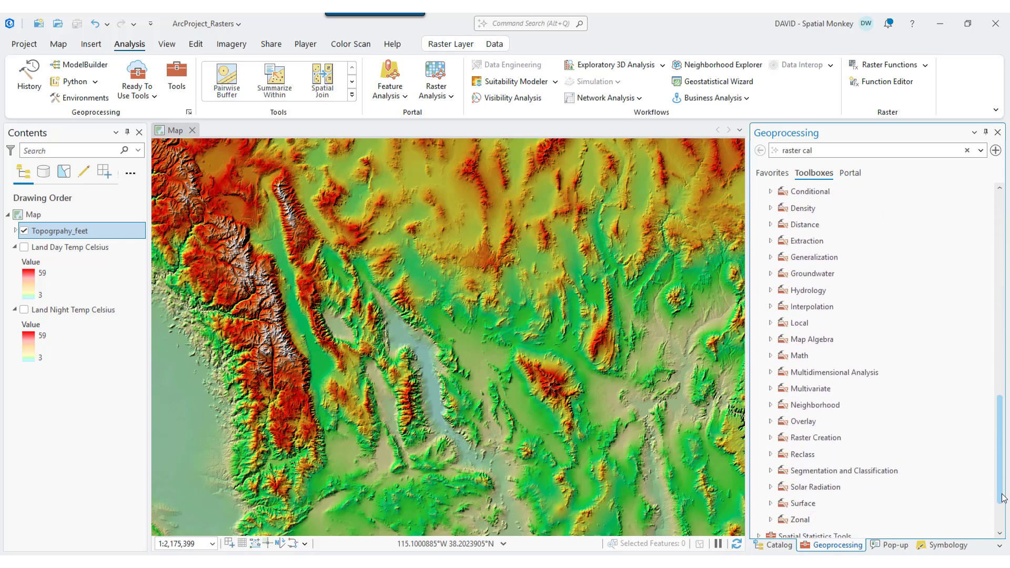
{"action": "left_click", "coordinate": [770, 339]}
{"action": "double_click", "coordinate": [813, 356]}
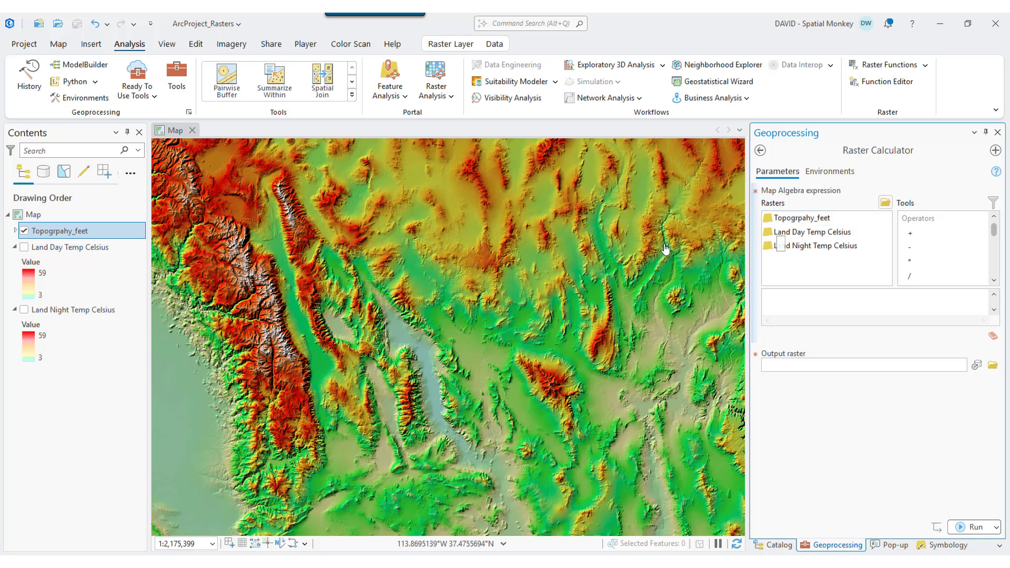
- Inspect the Topogrpahy_feet pixel values at the blue-grey valley, the neighbouring basin and the high mountain ridge
{"action": "left_click", "coordinate": [402, 341]}
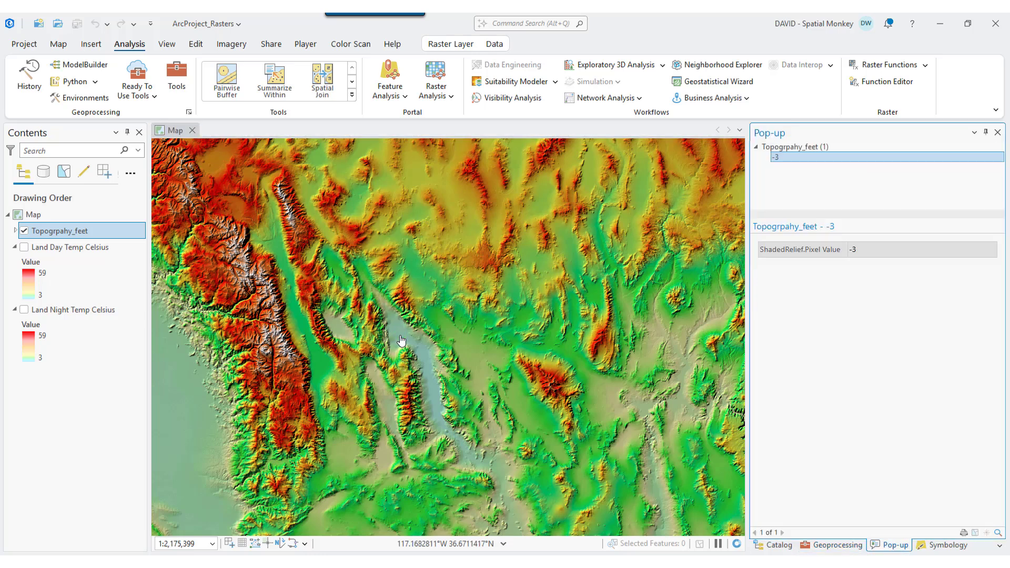
{"action": "left_click", "coordinate": [344, 335]}
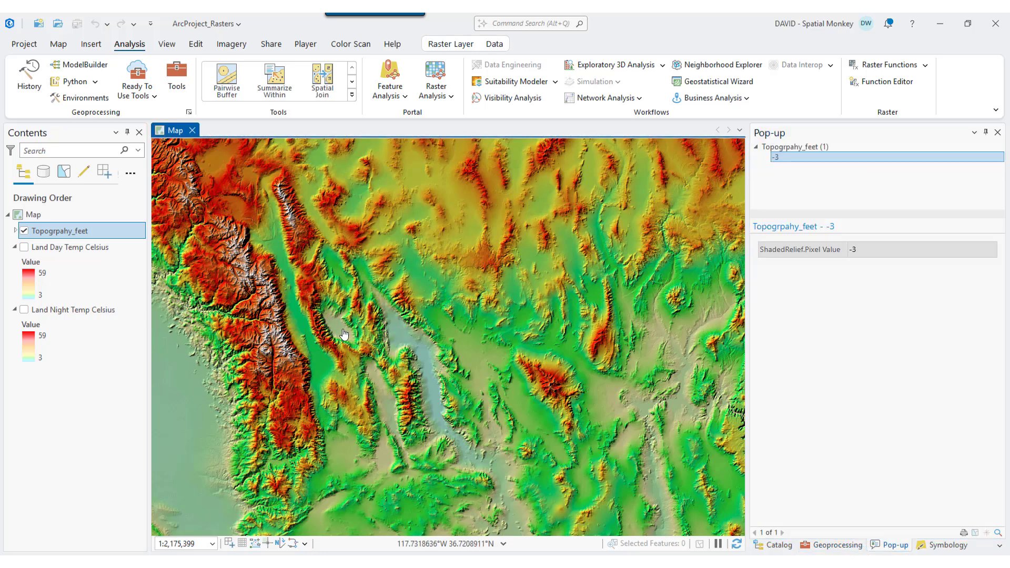
{"action": "left_click", "coordinate": [344, 334]}
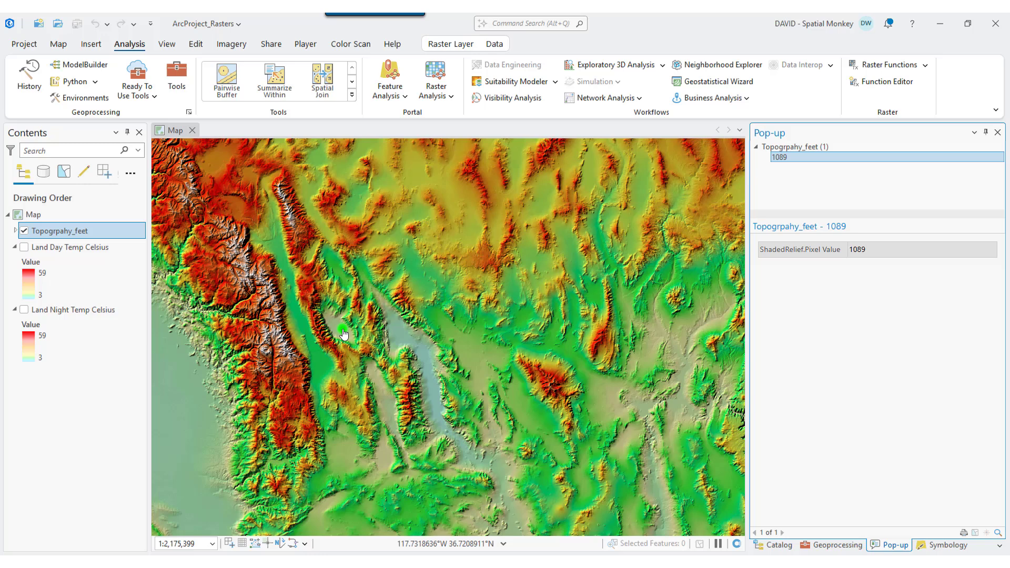
{"action": "left_click", "coordinate": [269, 292]}
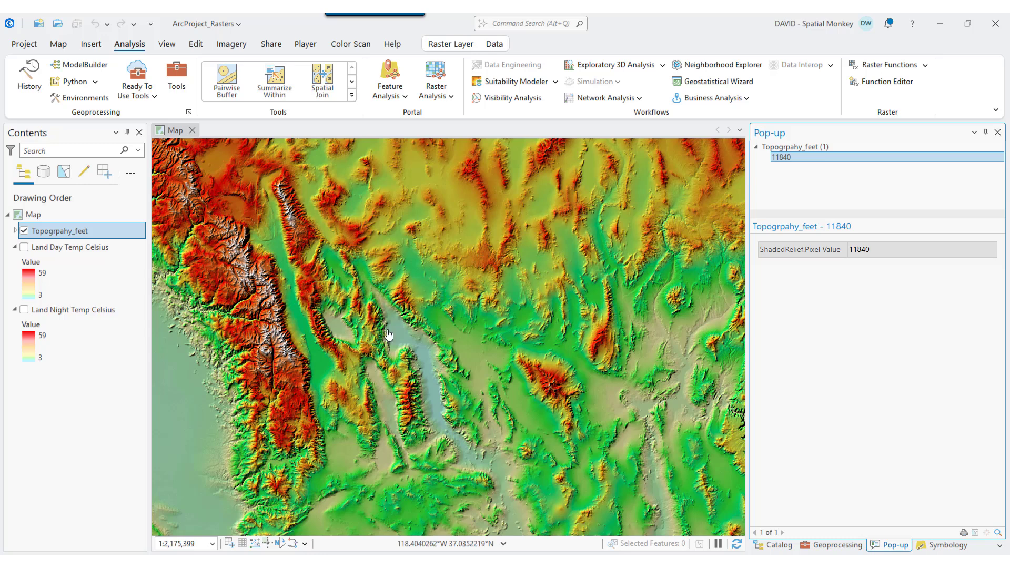
- Build the Raster Calculator expression "Topogrpahy_feet" * 0.3048 to convert the elevations from feet to metres
{"action": "left_click", "coordinate": [829, 546]}
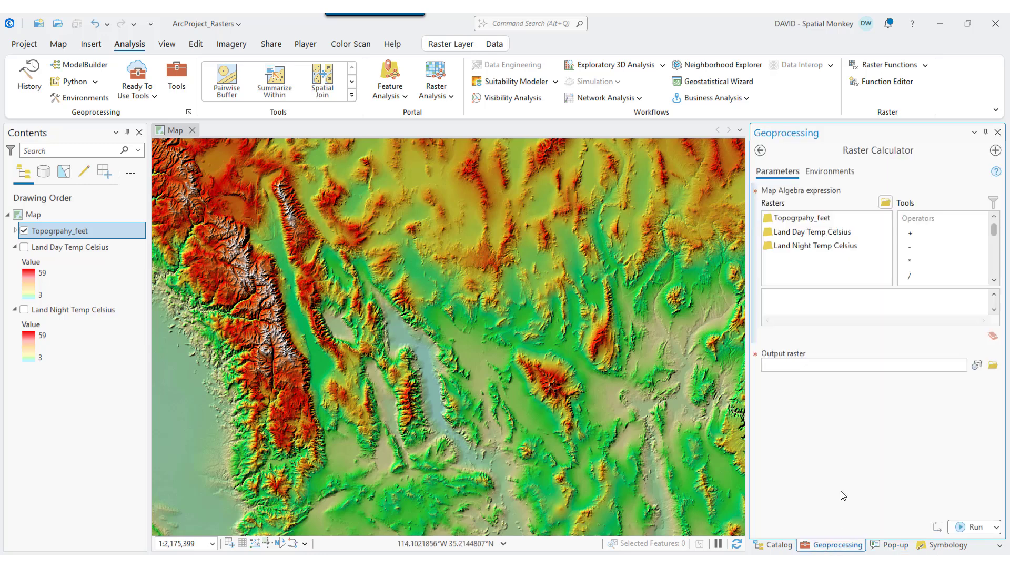
{"action": "double_click", "coordinate": [793, 219]}
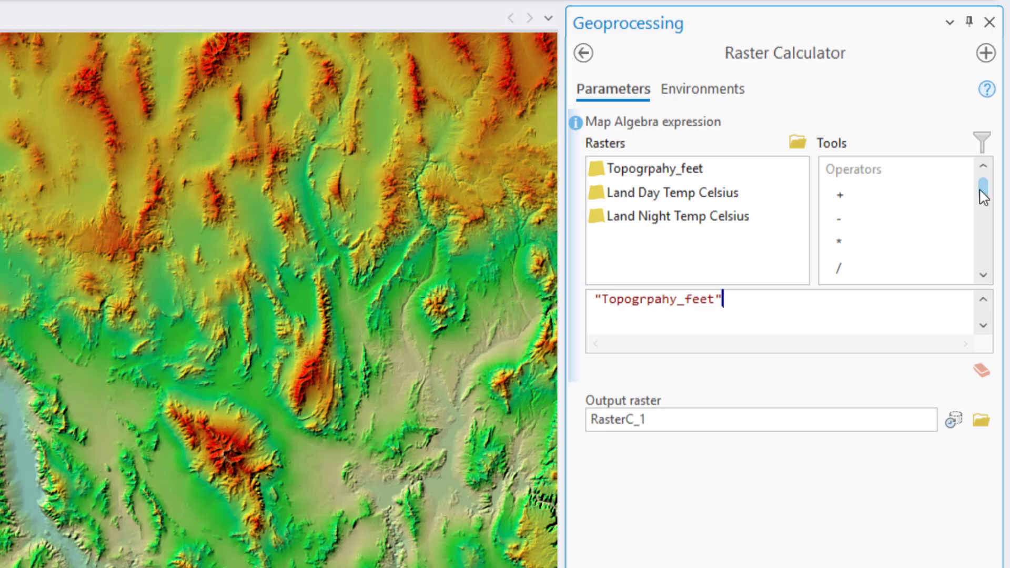
{"action": "mouse_move", "coordinate": [981, 187]}
{"action": "left_mouse_down"}
{"action": "mouse_move", "coordinate": [986, 239]}
{"action": "mouse_move", "coordinate": [986, 182]}
{"action": "left_mouse_up"}
{"action": "double_click", "coordinate": [840, 245]}
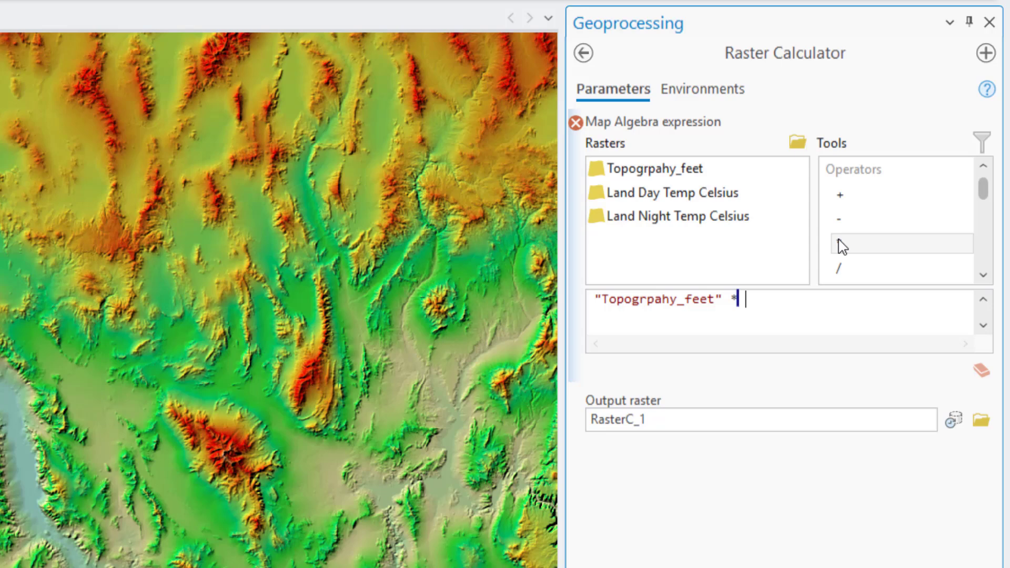
{"action": "type", "text": "0.3048"}
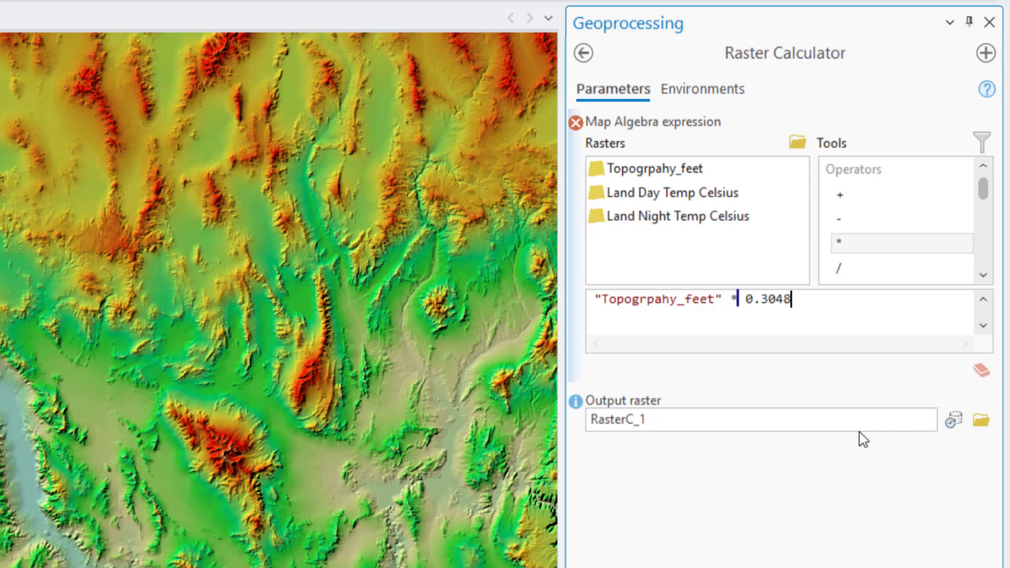
- Name the output raster Topography in ArcProject_Rasters.gdb and run the calculation
{"action": "left_click", "coordinate": [878, 415]}
{"action": "double_click", "coordinate": [878, 416]}
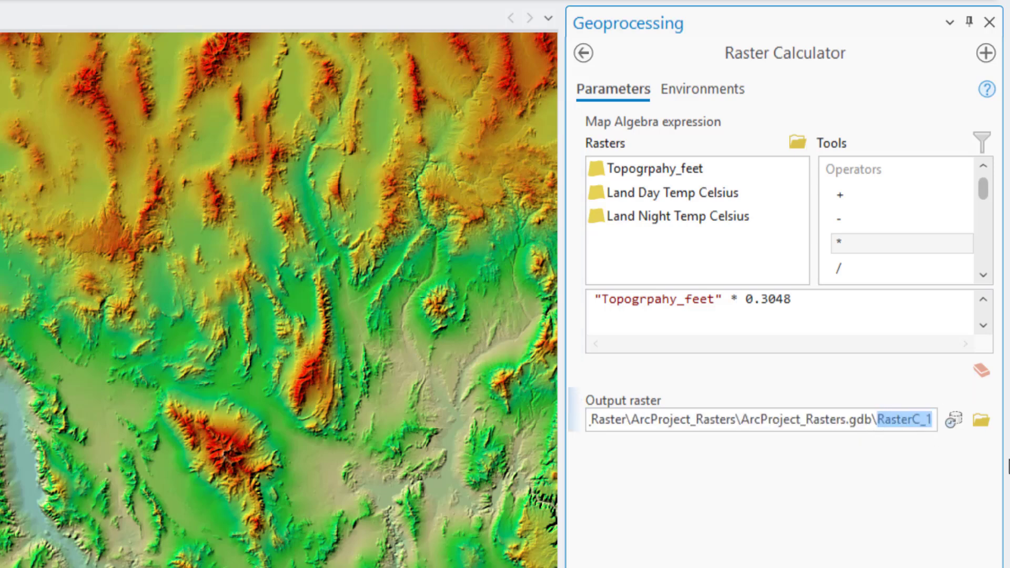
{"action": "type", "text": "Topograp"}
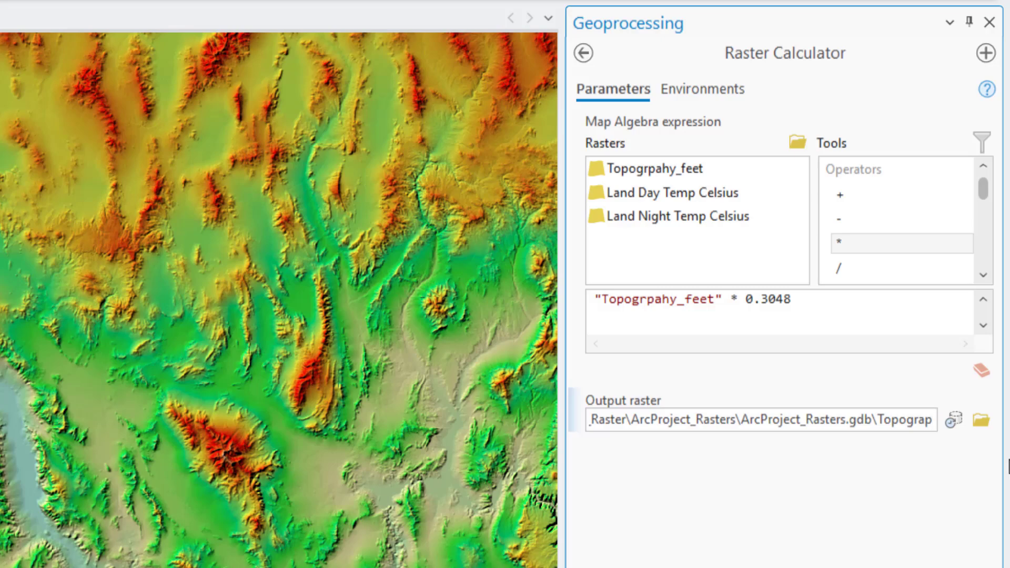
{"action": "type", "text": "hy"}
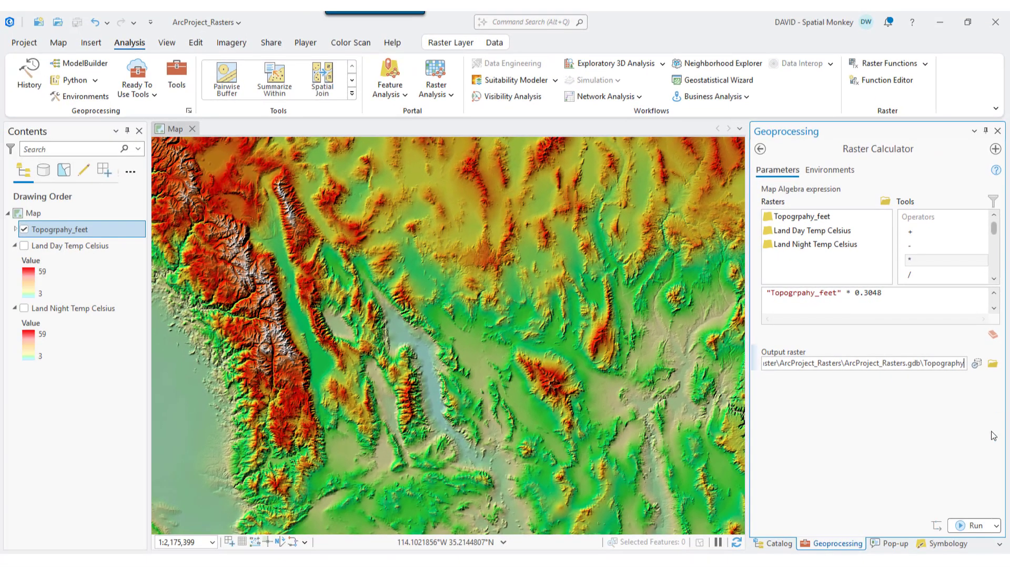
{"action": "left_click", "coordinate": [973, 527]}
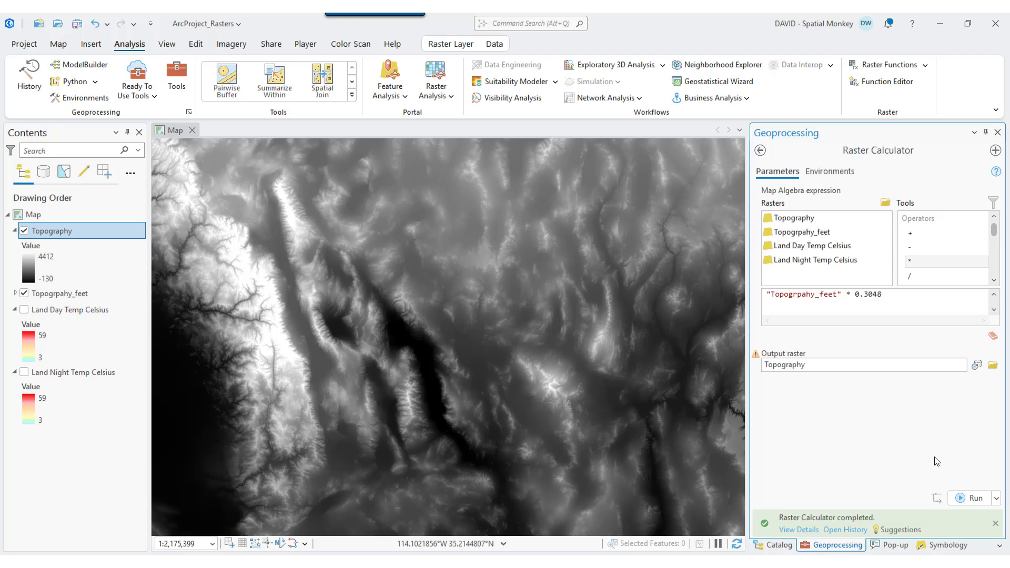
- Set the Topography layer's primary symbology to Shaded Relief
{"action": "left_click", "coordinate": [947, 549]}
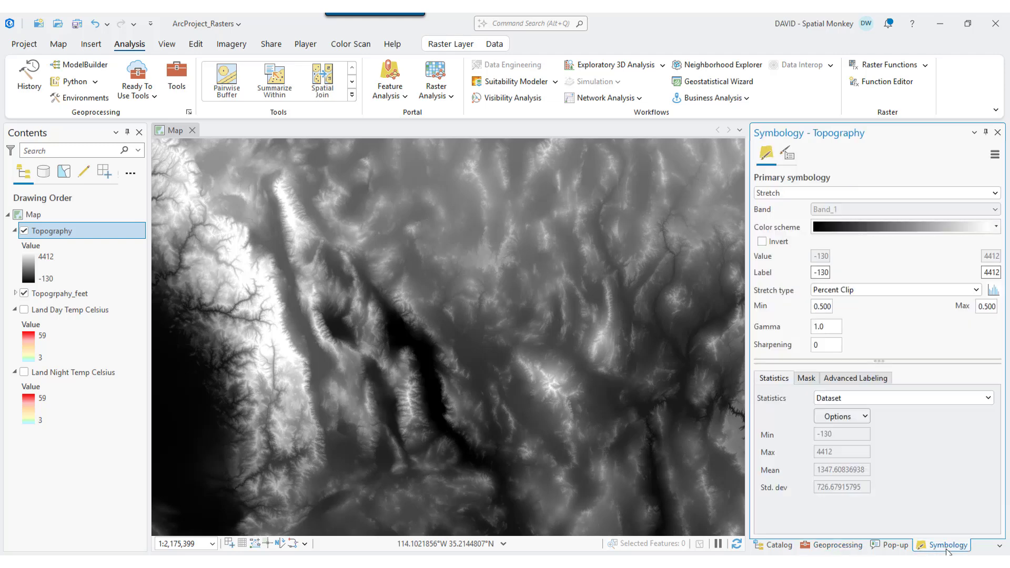
{"action": "left_click", "coordinate": [994, 193]}
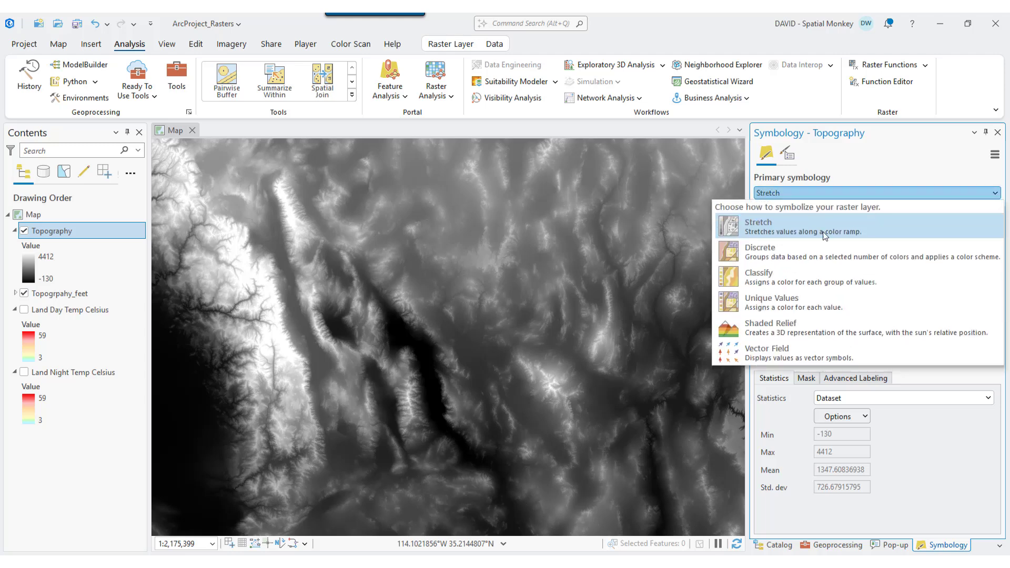
{"action": "left_click", "coordinate": [785, 335]}
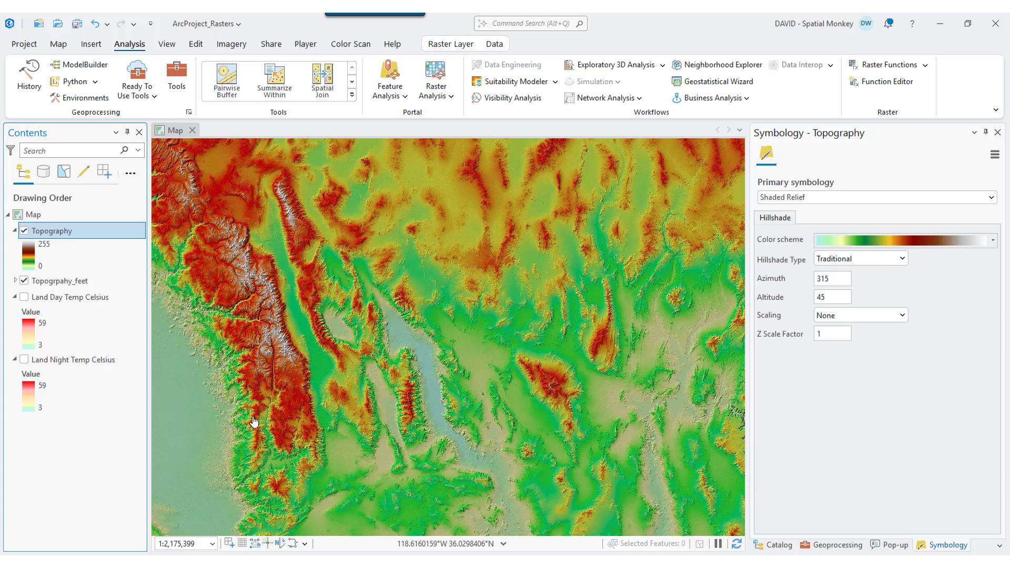
- Build pyramids for the Topography raster in ArcProject_Rasters.gdb with the default settings
{"action": "left_click", "coordinate": [773, 545]}
{"action": "left_click", "coordinate": [760, 218]}
{"action": "left_click", "coordinate": [769, 234]}
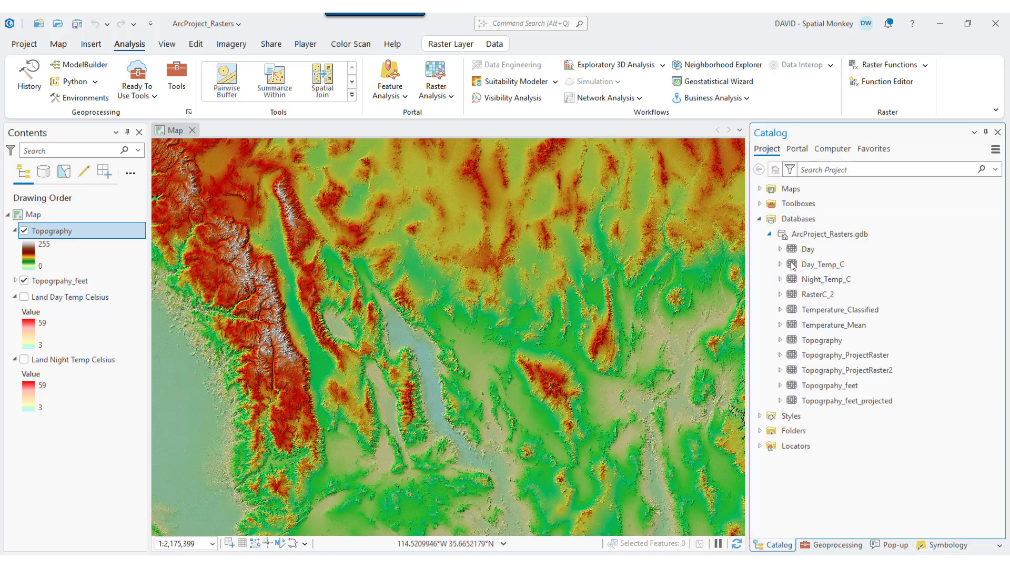
{"action": "right_click", "coordinate": [812, 345]}
{"action": "left_click", "coordinate": [784, 242]}
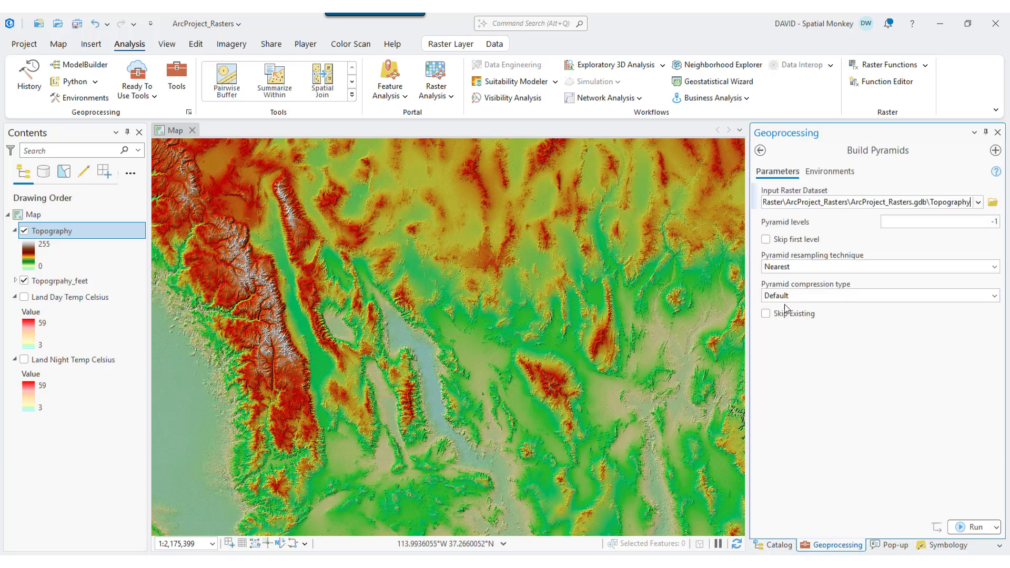
{"action": "left_click", "coordinate": [970, 527]}
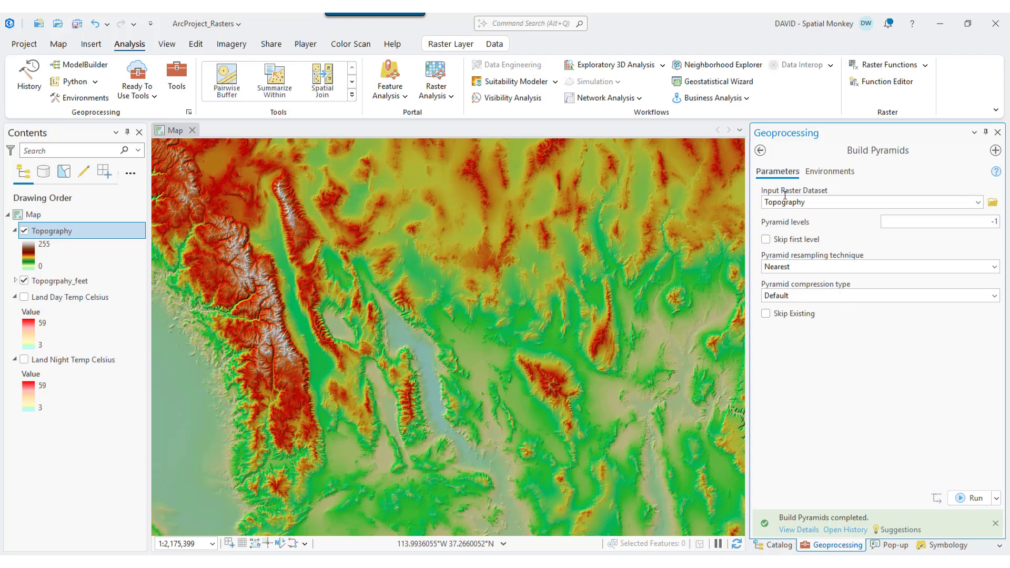
- Return to the toolboxes and open a blank Raster Calculator from the Map Algebra toolset
{"action": "left_click", "coordinate": [760, 151]}
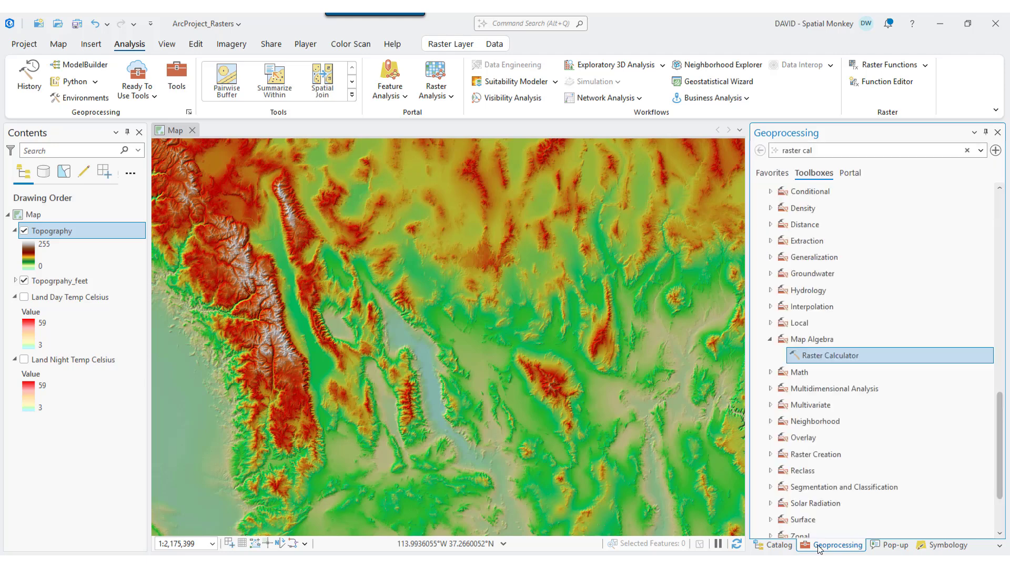
{"action": "double_click", "coordinate": [835, 357]}
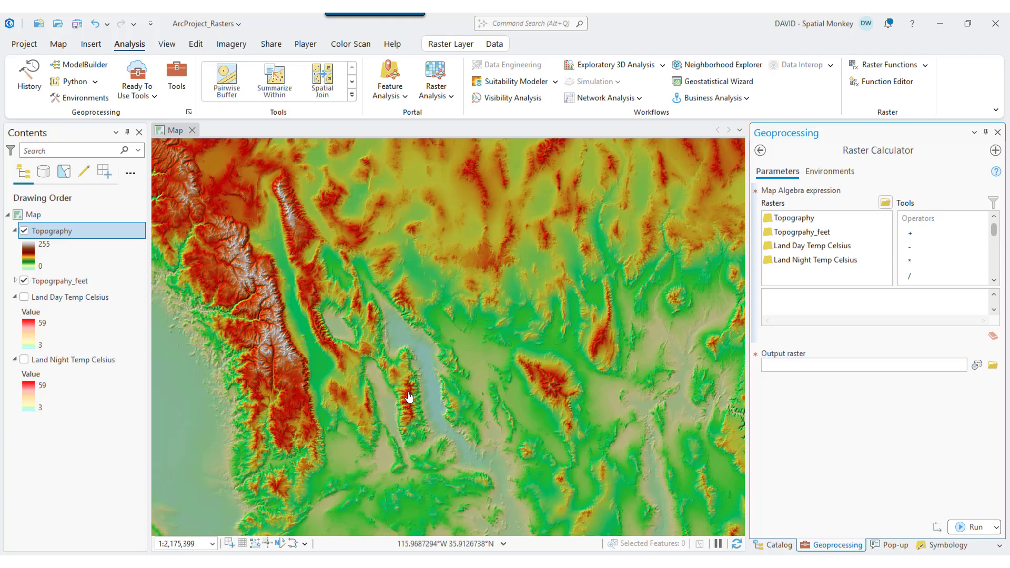
{"action": "left_click", "coordinate": [276, 304]}
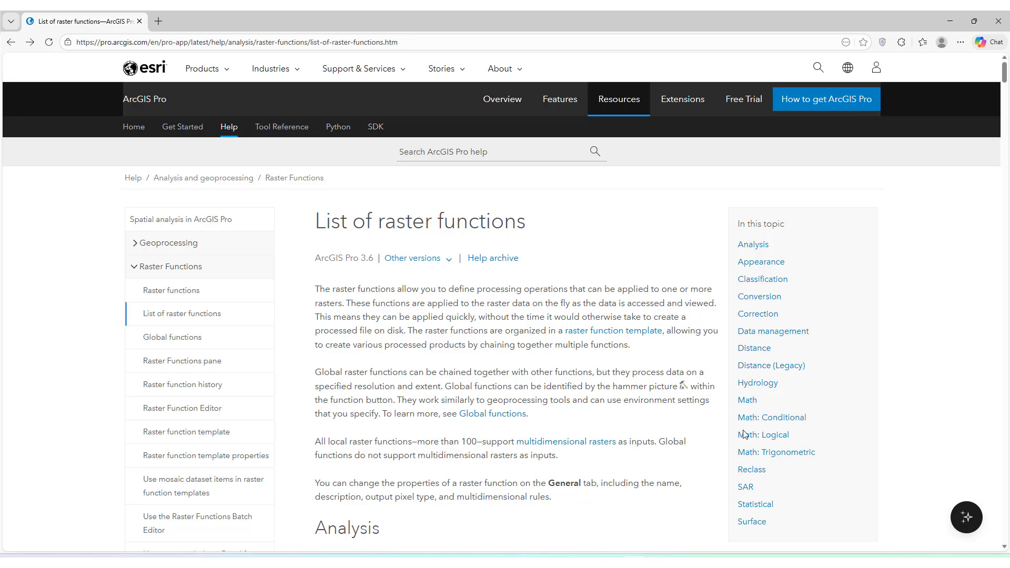
- In the browser's ArcGIS Pro list of raster functions, find the surface functions and open the Slope help page
{"action": "left_click_drag", "start_coordinate": [1005, 79], "coordinate": [1008, 539]}
{"action": "scroll", "coordinate": [348, 485], "scroll_direction": "up", "scroll_amount": 7}
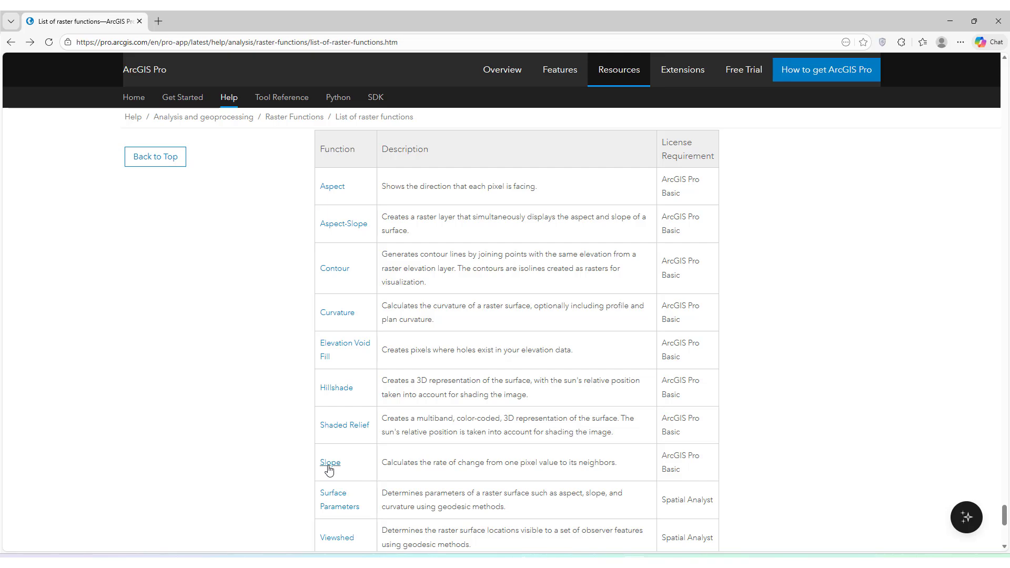
{"action": "left_click", "coordinate": [329, 466]}
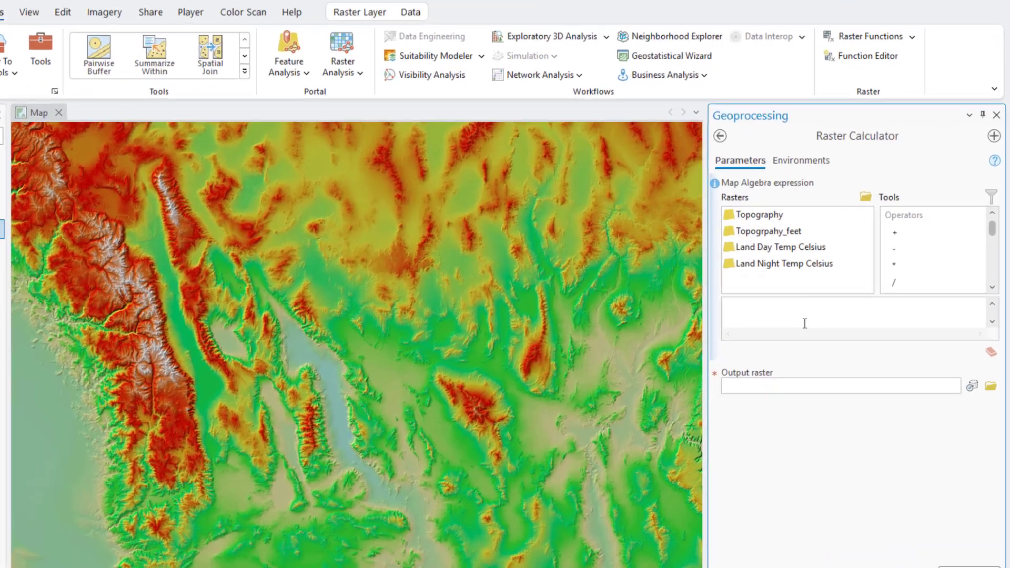
- Enter the map algebra expression Slope( "Topography","DEGREE") in the Raster Calculator
{"action": "left_click", "coordinate": [842, 302]}
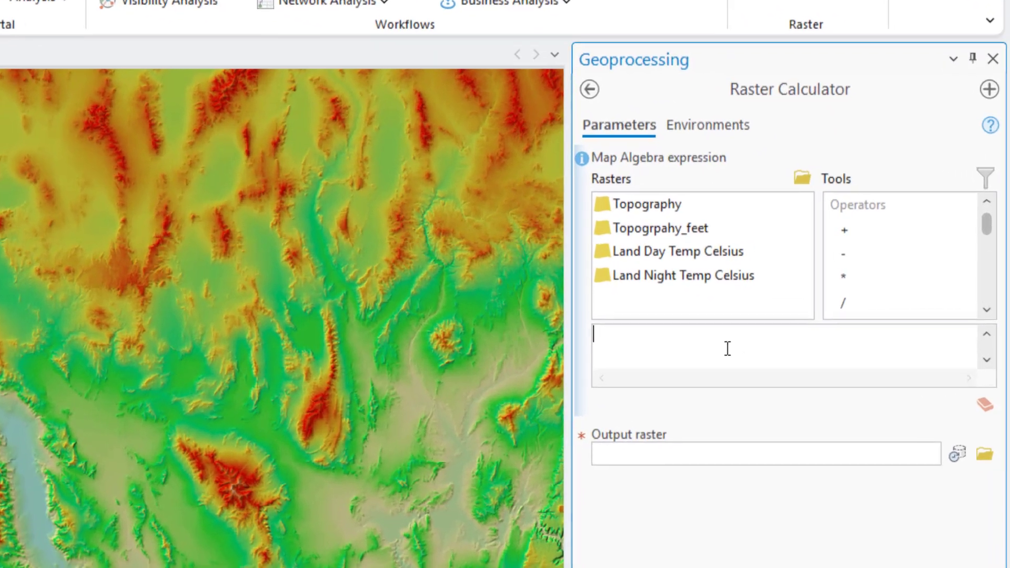
{"action": "type", "text": "Slope("}
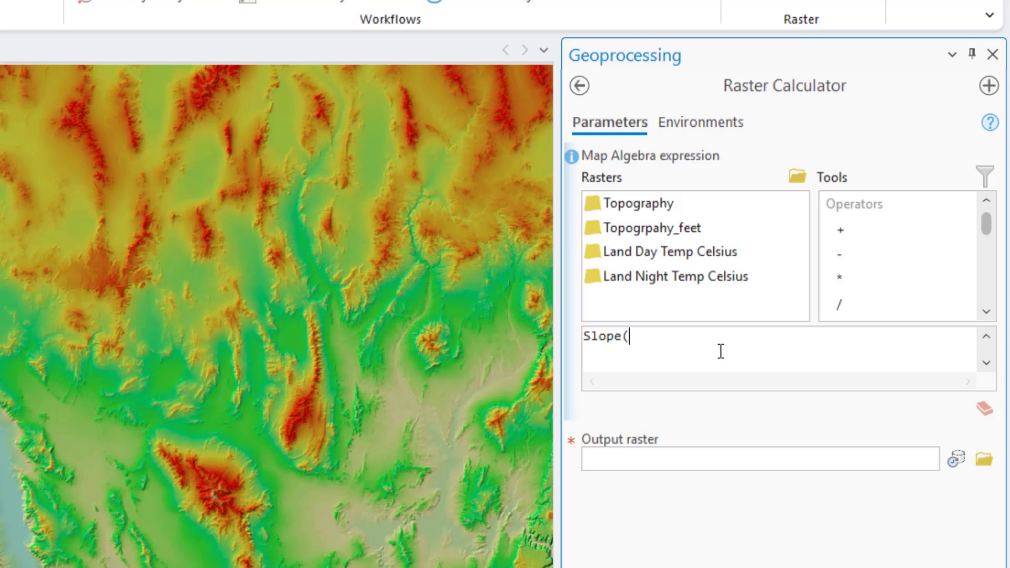
{"action": "left_click", "coordinate": [644, 211]}
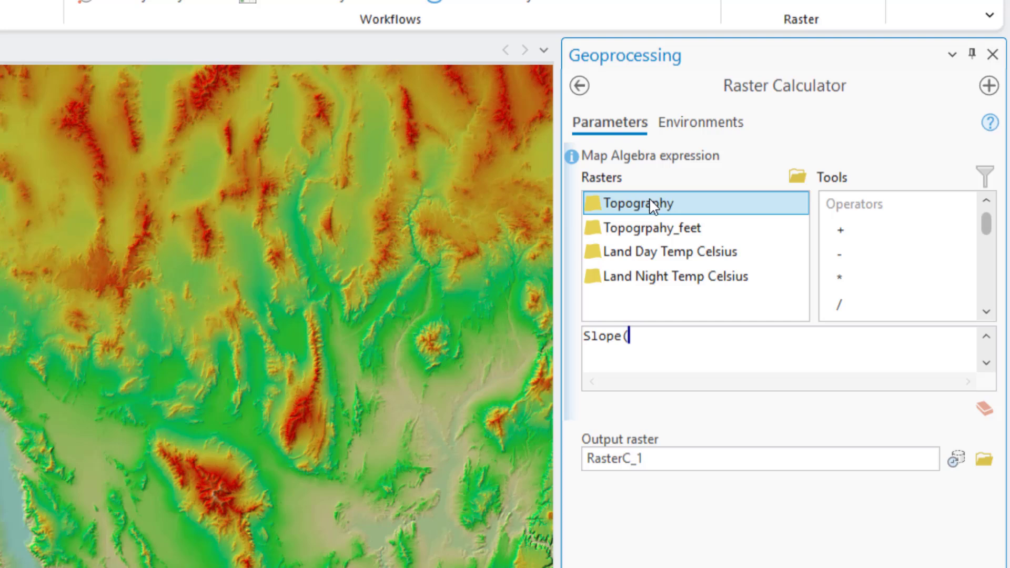
{"action": "double_click", "coordinate": [651, 202]}
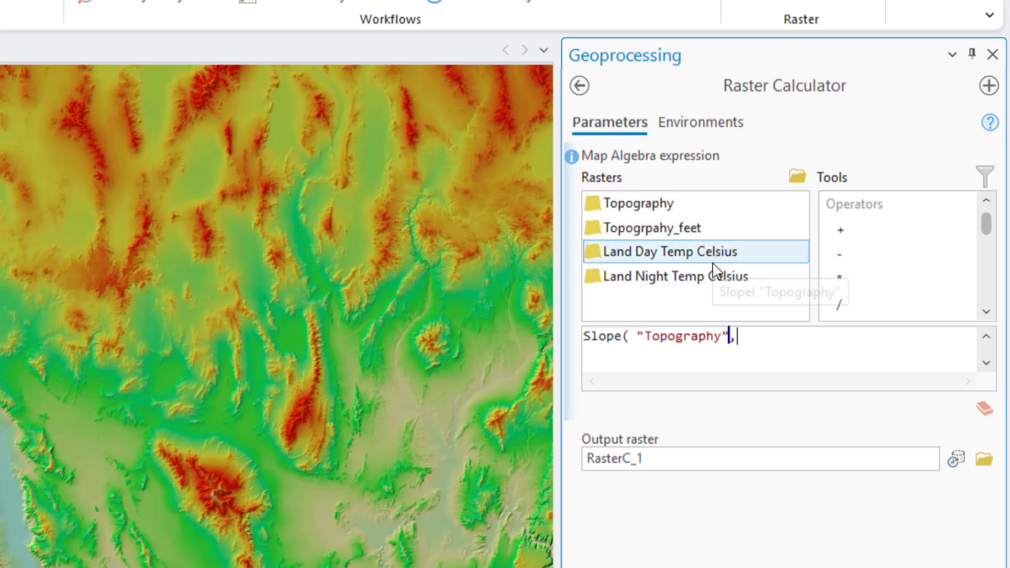
{"action": "type", "text": ", \"DE"}
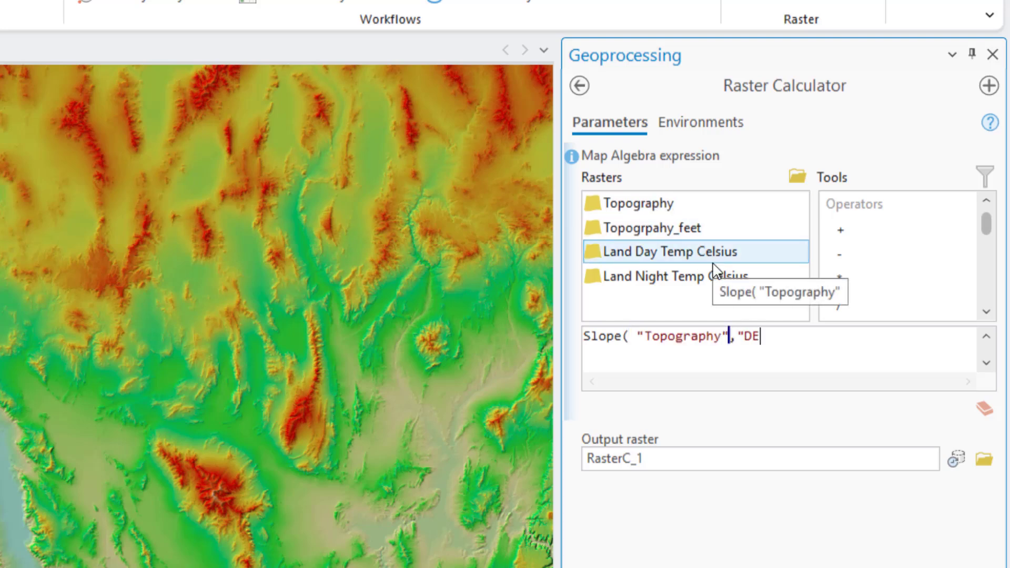
{"action": "type", "text": "GREE\")"}
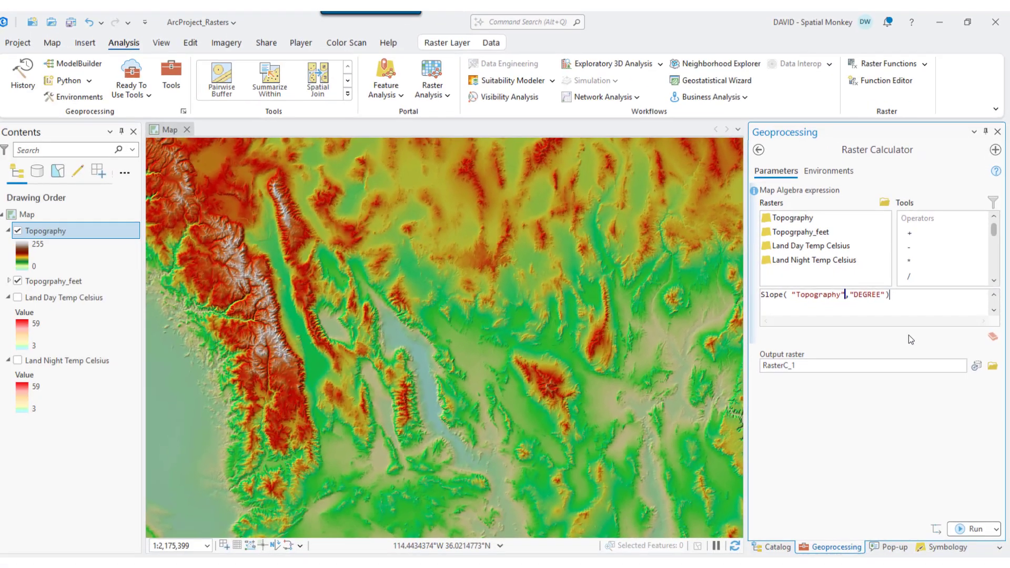
- Run the slope calculation with the output raster named Topo_angles and inspect pixel values at two spots on the map
{"action": "left_click", "coordinate": [884, 459]}
{"action": "double_click", "coordinate": [933, 364]}
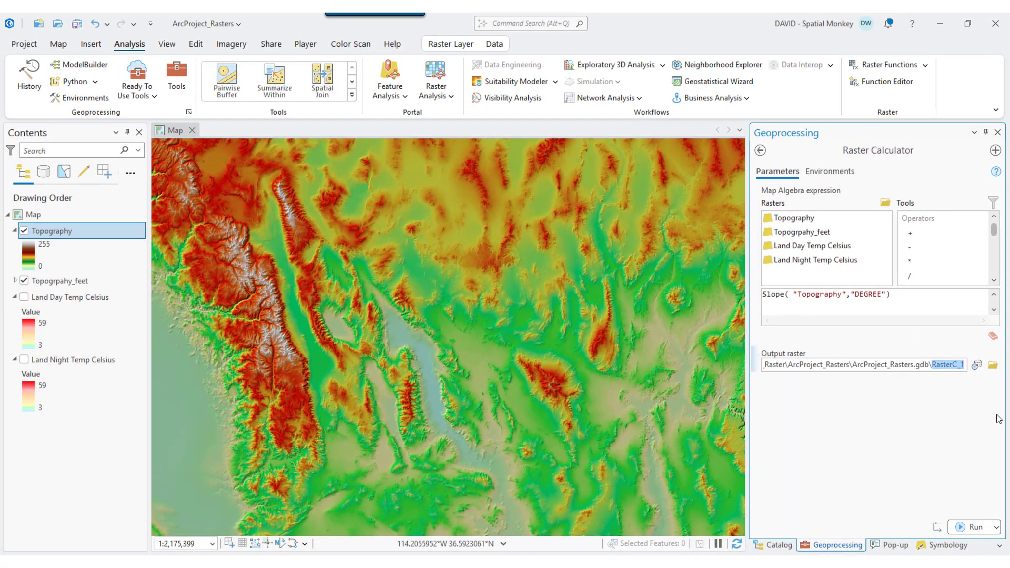
{"action": "key", "text": "BackSpace"}
{"action": "type", "text": "Topo_angles"}
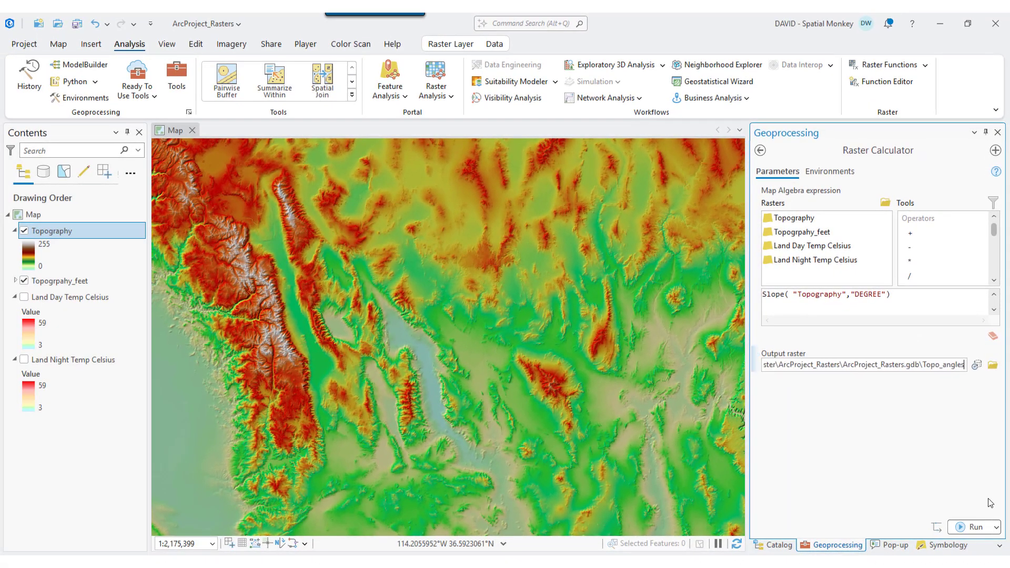
{"action": "left_click", "coordinate": [971, 527]}
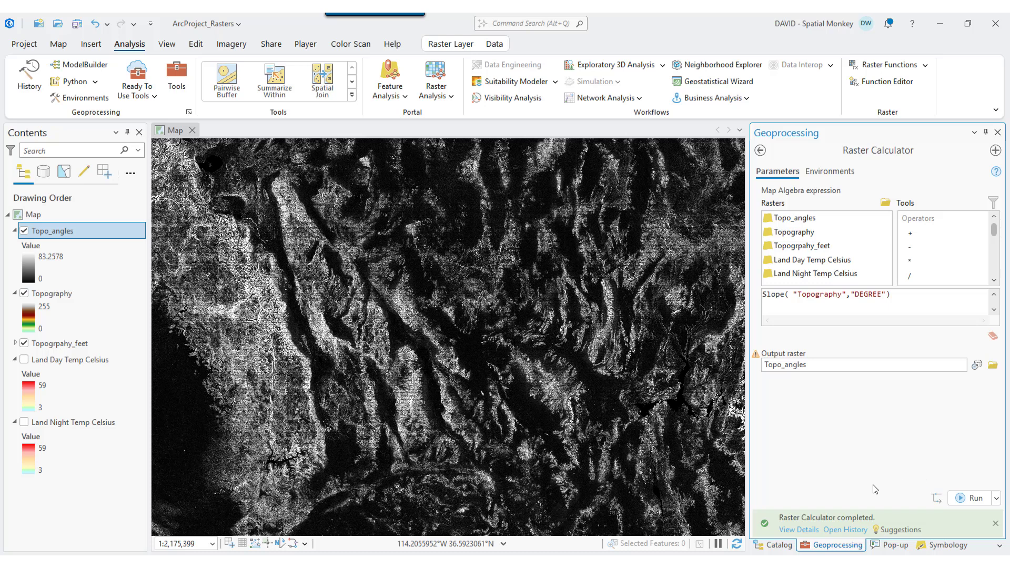
{"action": "left_click", "coordinate": [301, 328]}
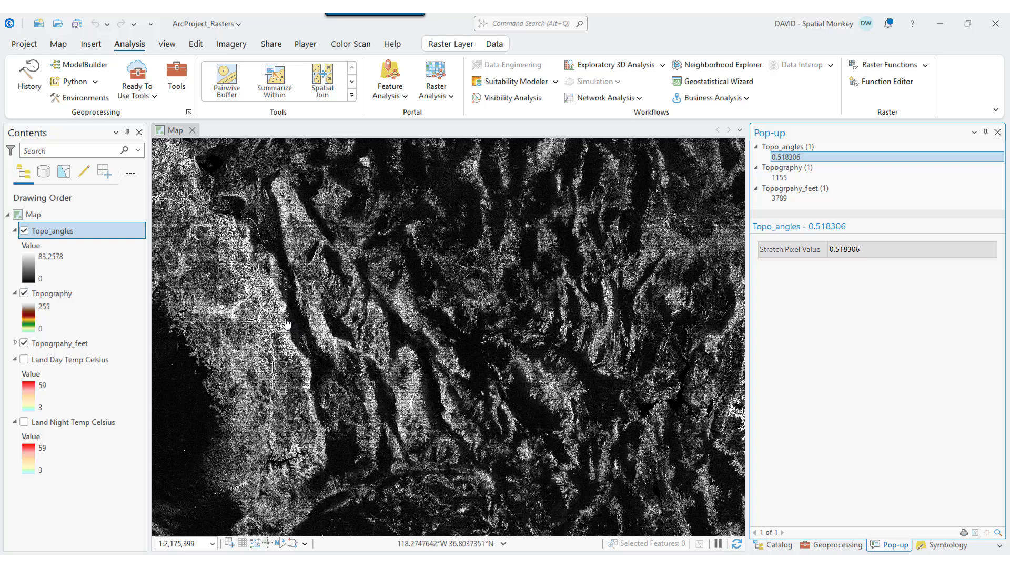
{"action": "left_click", "coordinate": [282, 324]}
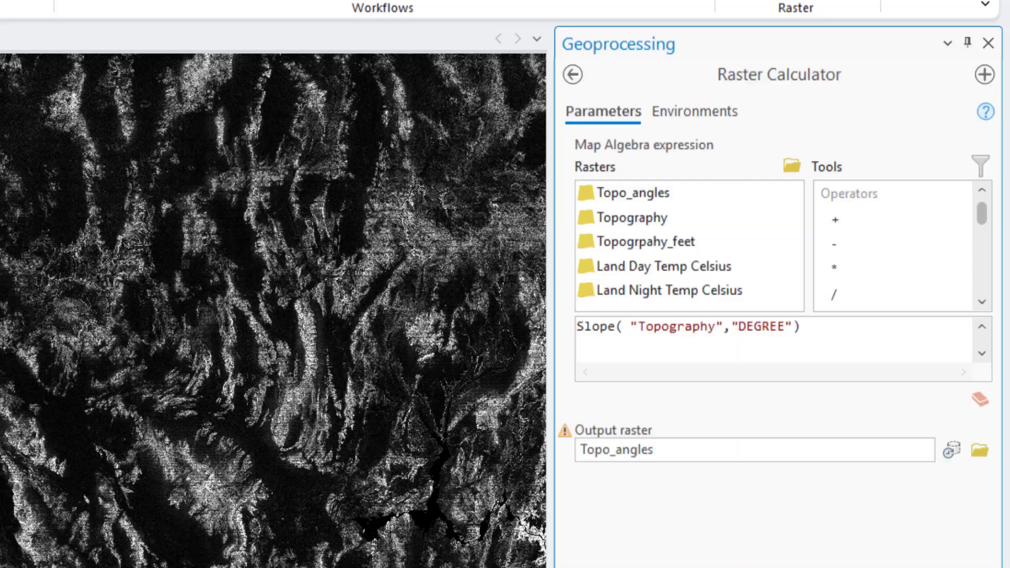
- Clear the slope expression and enter the conditional expression Con( "Topo_angles" > 30, 1, 0)
{"action": "left_click", "coordinate": [981, 400]}
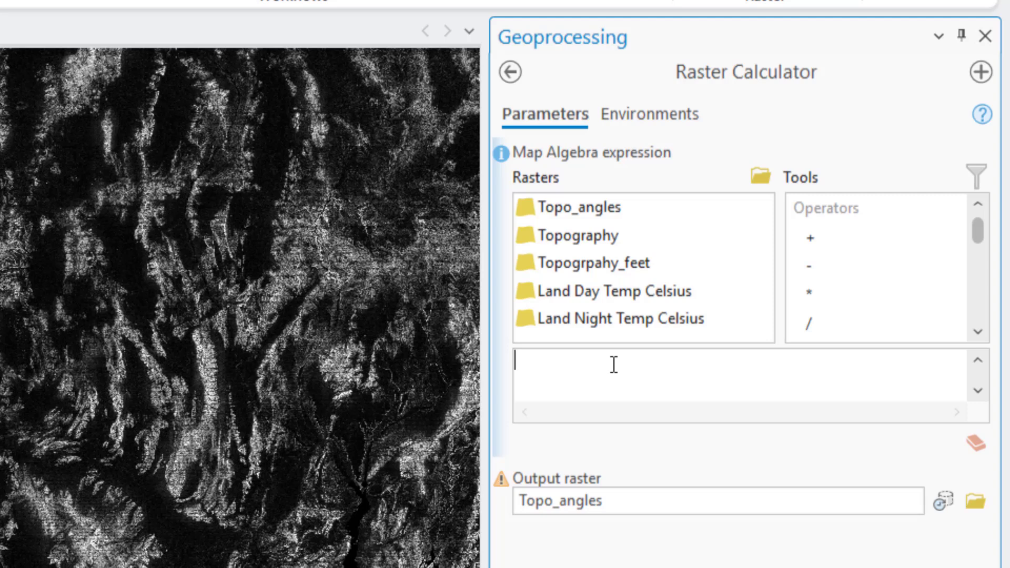
{"action": "type", "text": "Con("}
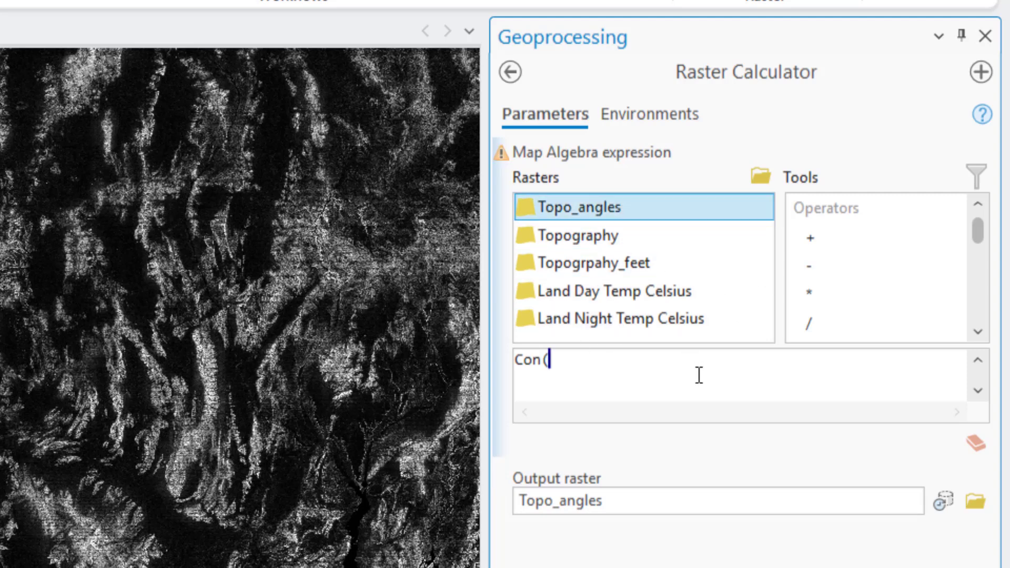
{"action": "double_click", "coordinate": [607, 214]}
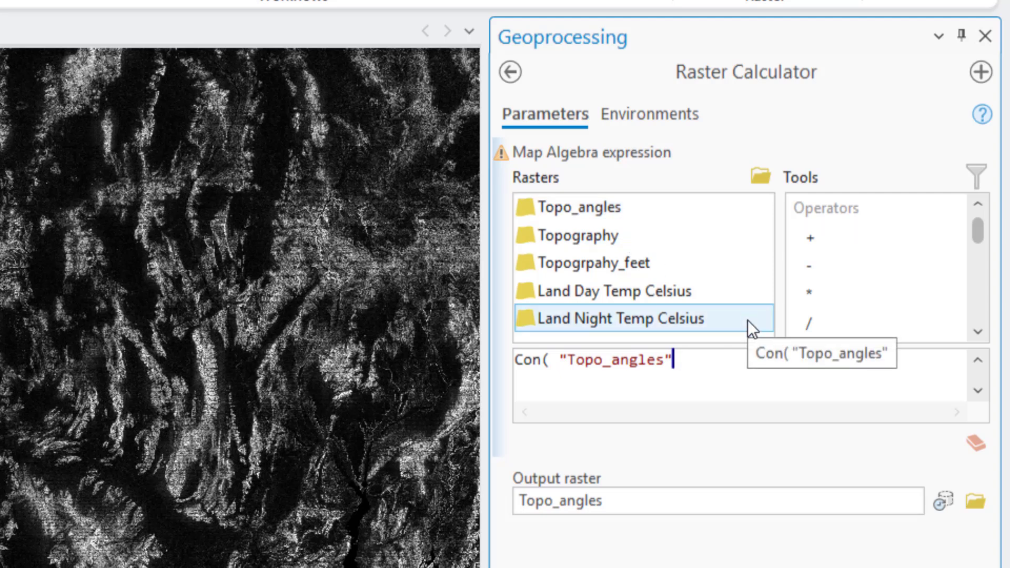
{"action": "type", "text": "> 30, 1, 0"}
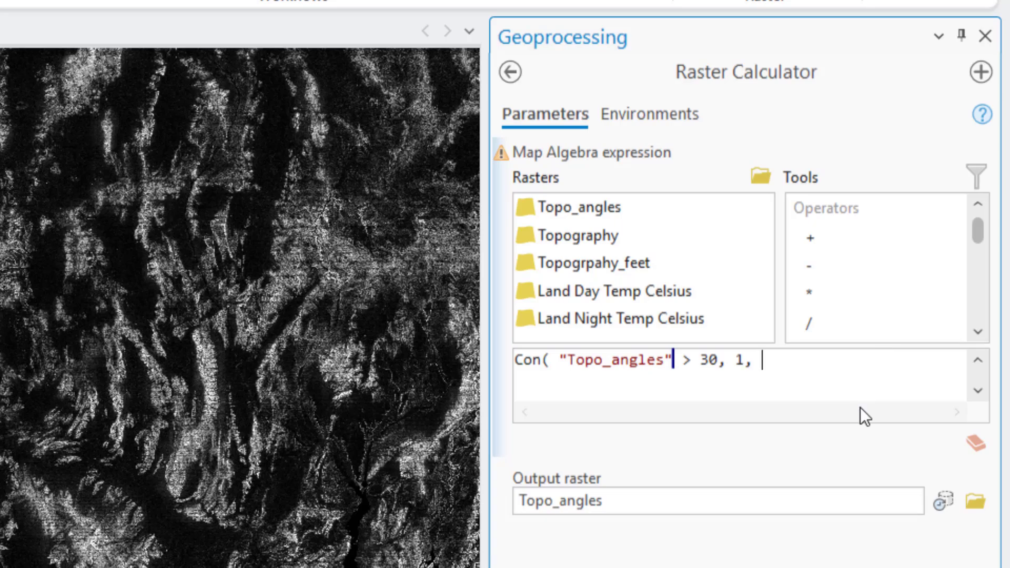
{"action": "type", "text": ")"}
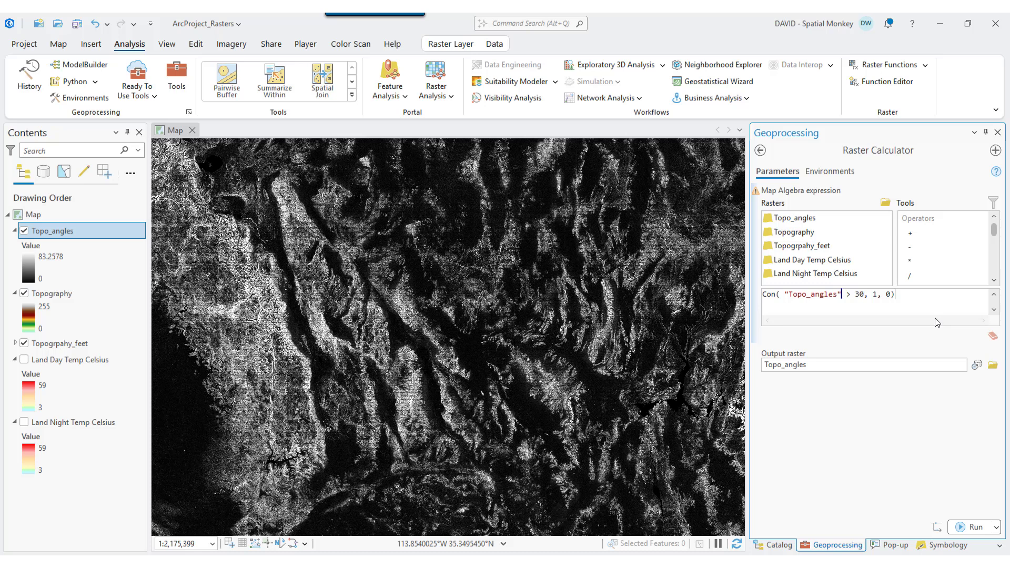
- Name the output raster Angle_moreThan_30_deg and run the conditional calculation
{"action": "left_click", "coordinate": [840, 503]}
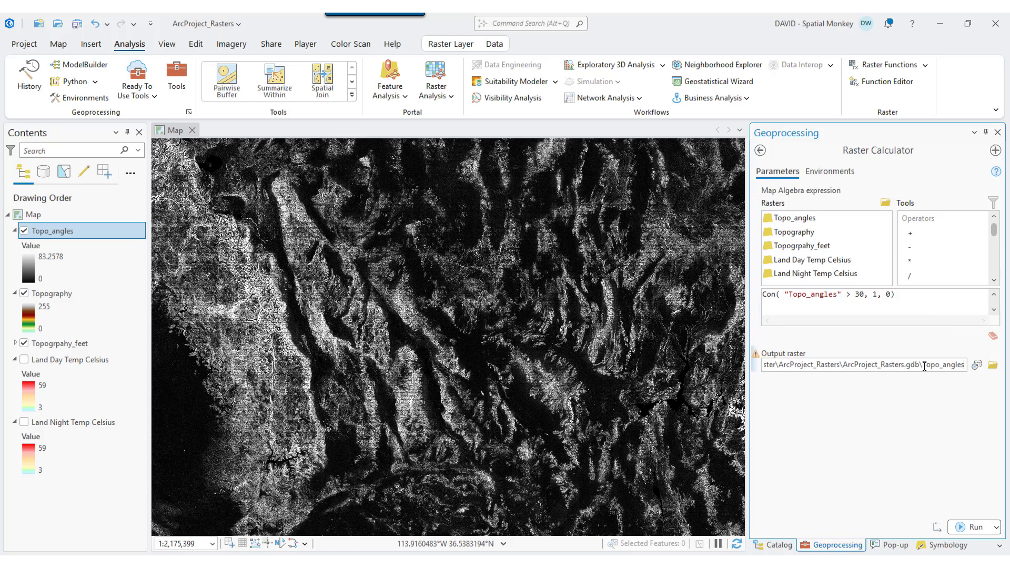
{"action": "double_click", "coordinate": [924, 364]}
{"action": "type", "text": "Angle"}
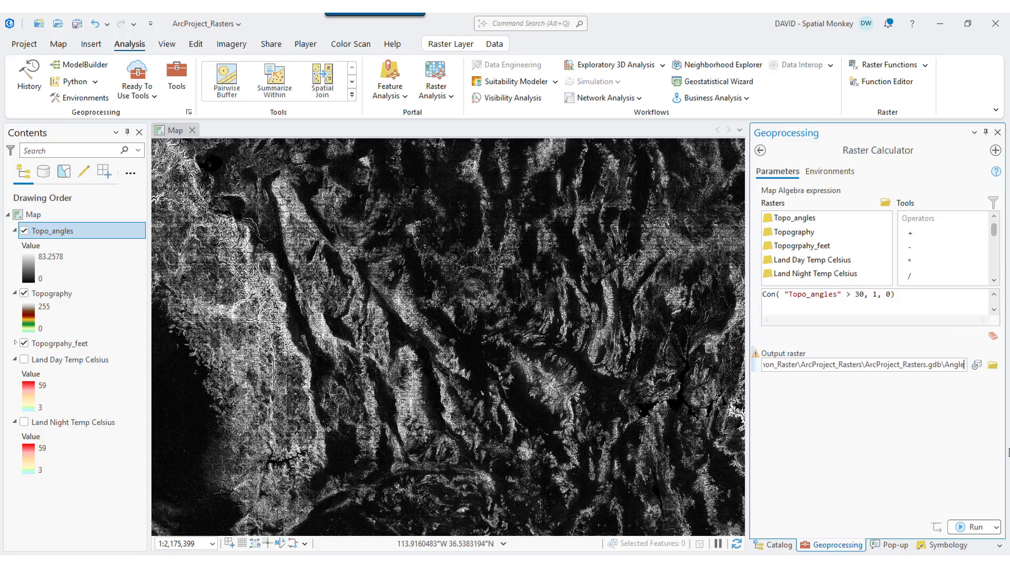
{"action": "type", "text": "_more"}
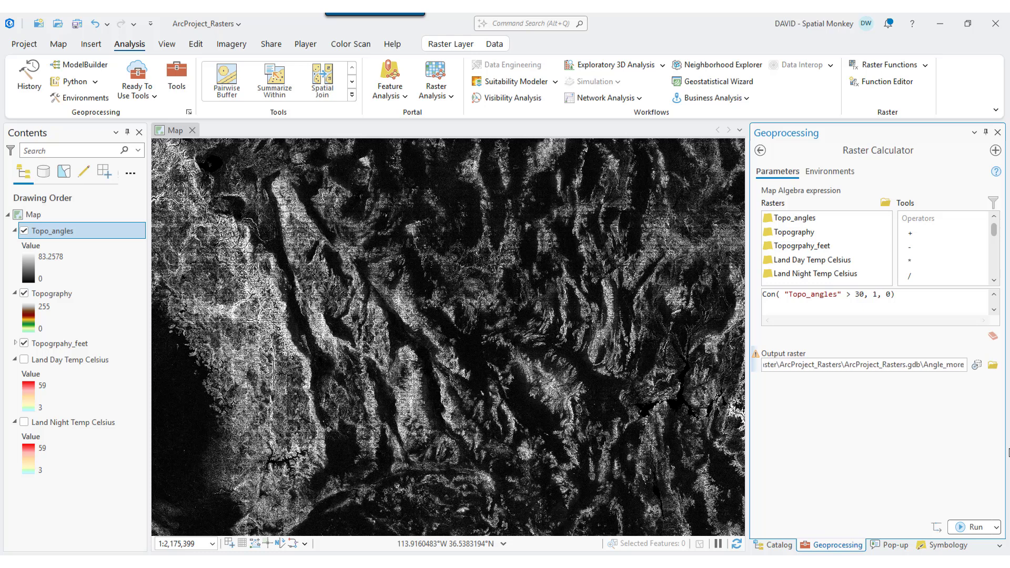
{"action": "type", "text": "Than"}
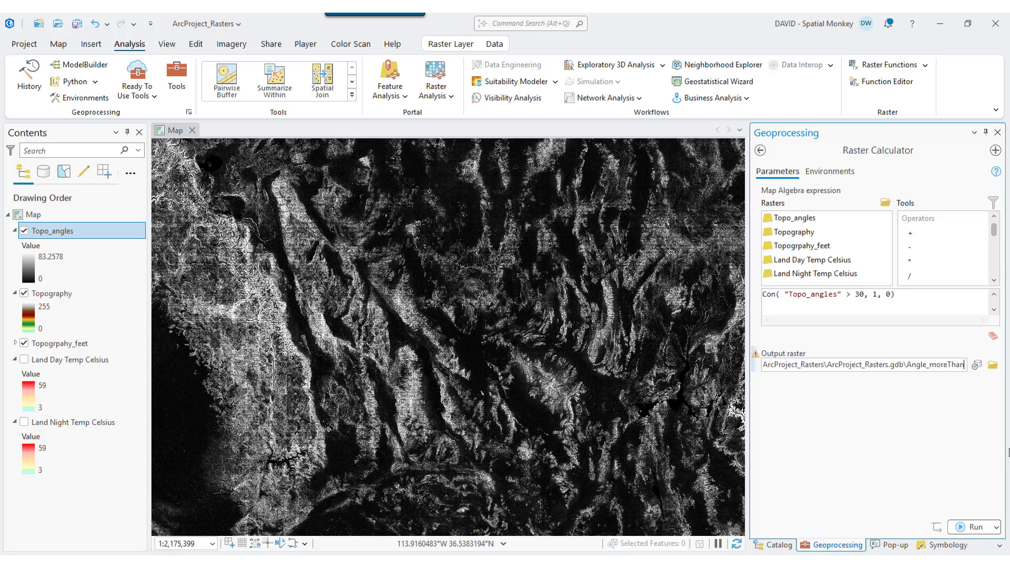
{"action": "type", "text": "_30_de"}
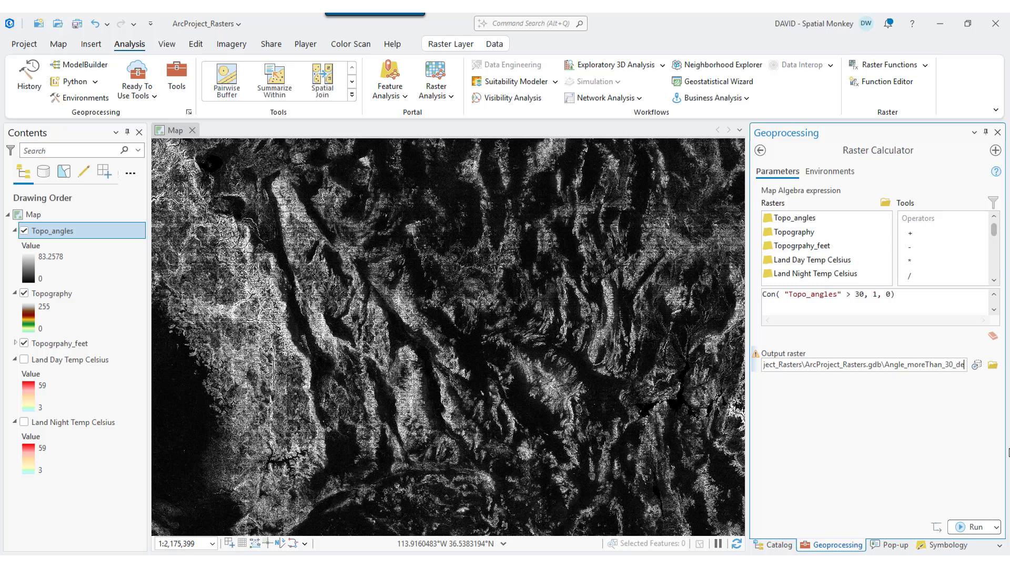
{"action": "type", "text": "g"}
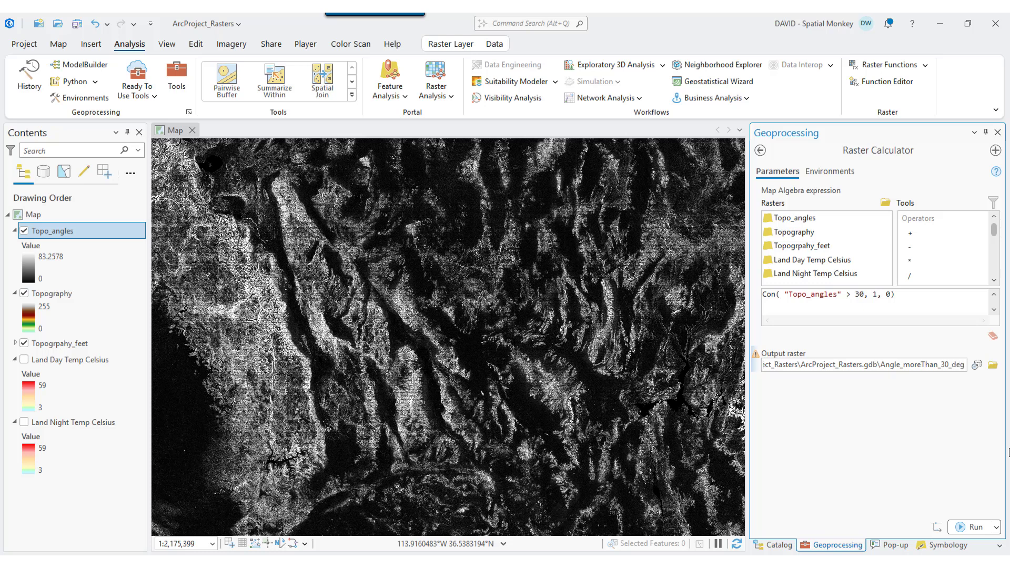
{"action": "left_click", "coordinate": [971, 526]}
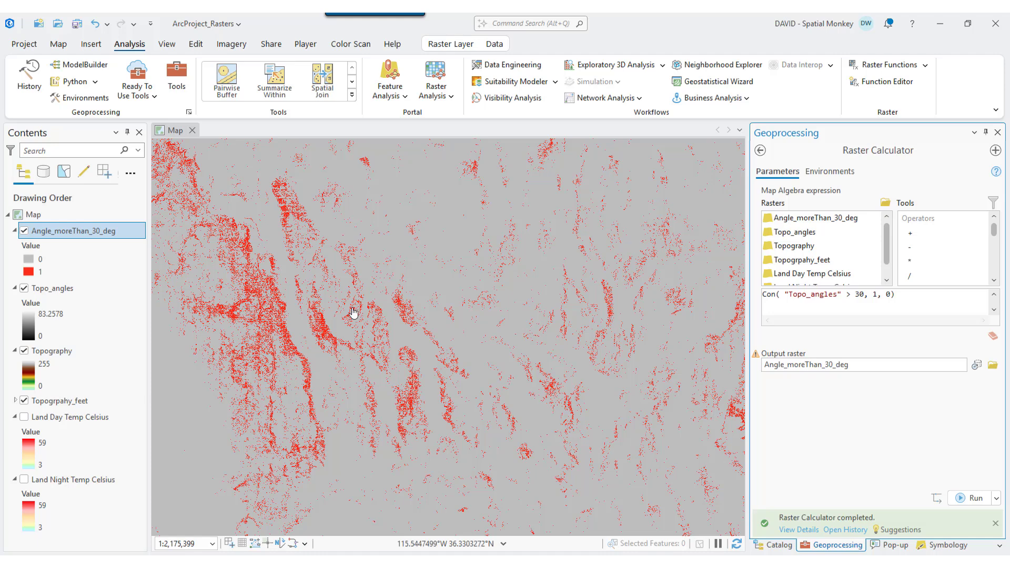
- Hide the Topo_angles layer and compare Angle_moreThan_30_deg with the Topography layer by repeatedly switching its visibility
{"action": "left_click", "coordinate": [24, 289]}
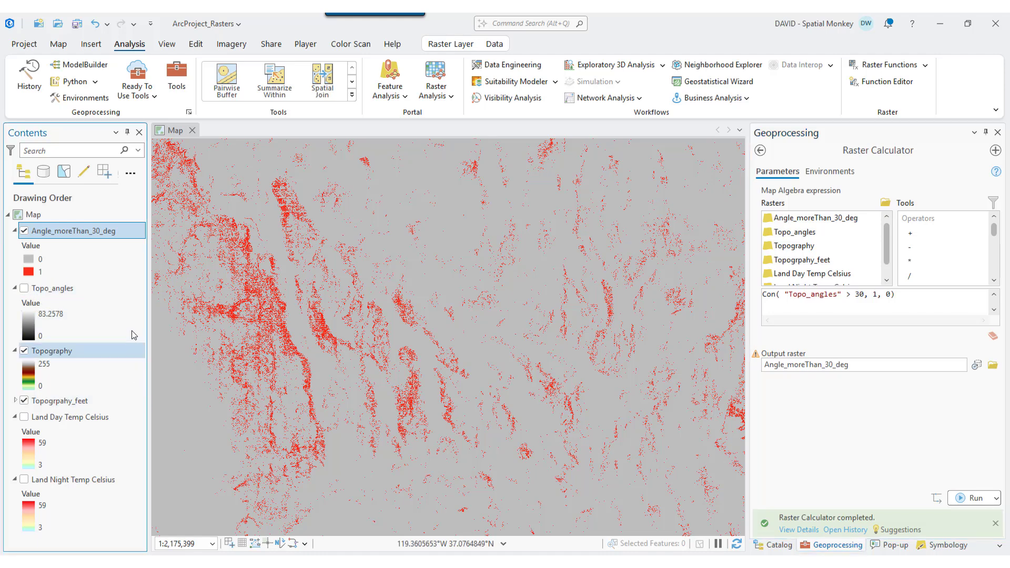
{"action": "left_click", "coordinate": [24, 232]}
{"action": "left_click", "coordinate": [24, 231]}
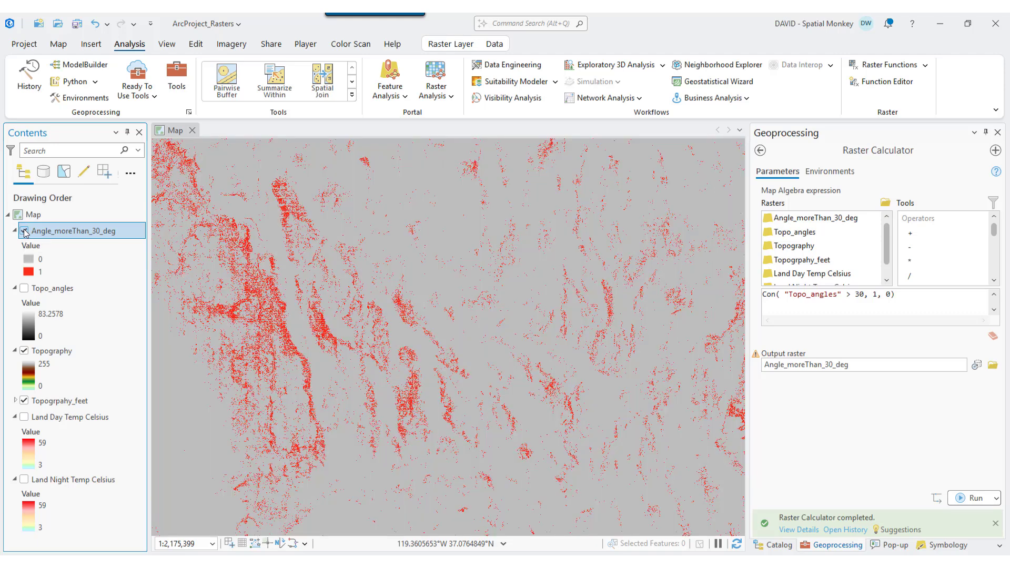
{"action": "left_click", "coordinate": [25, 231]}
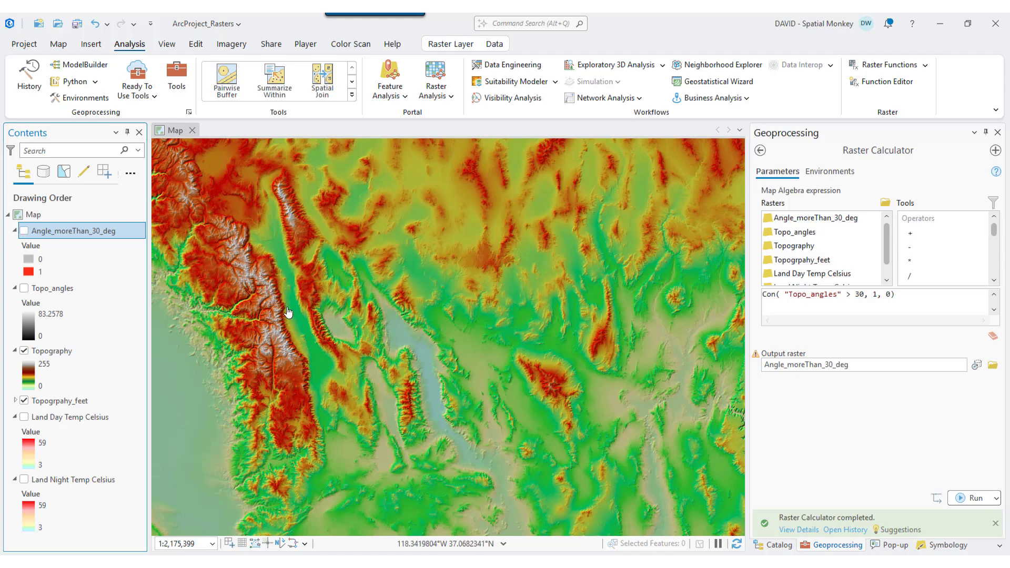
{"action": "left_click", "coordinate": [24, 232]}
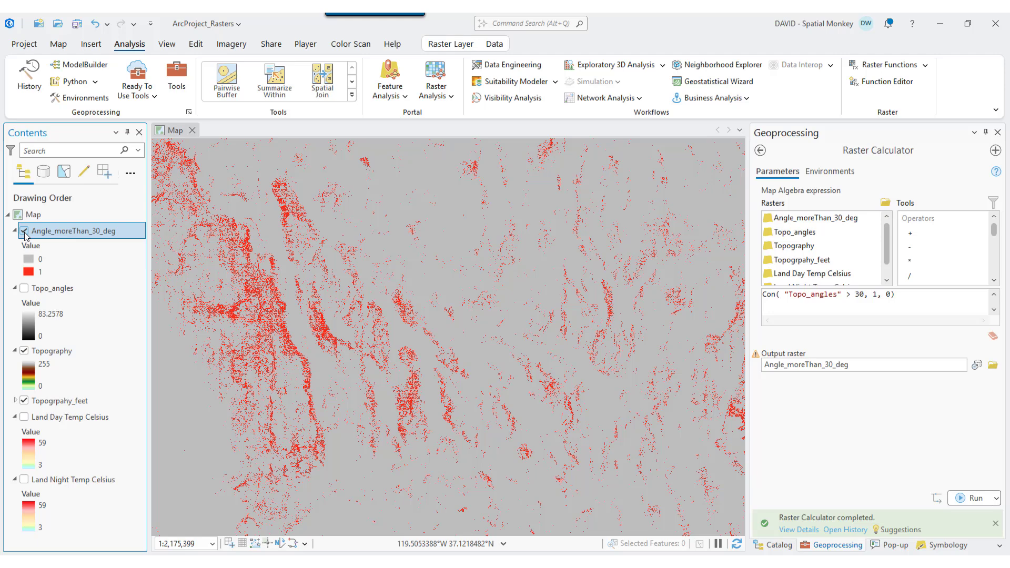
{"action": "left_click", "coordinate": [24, 232]}
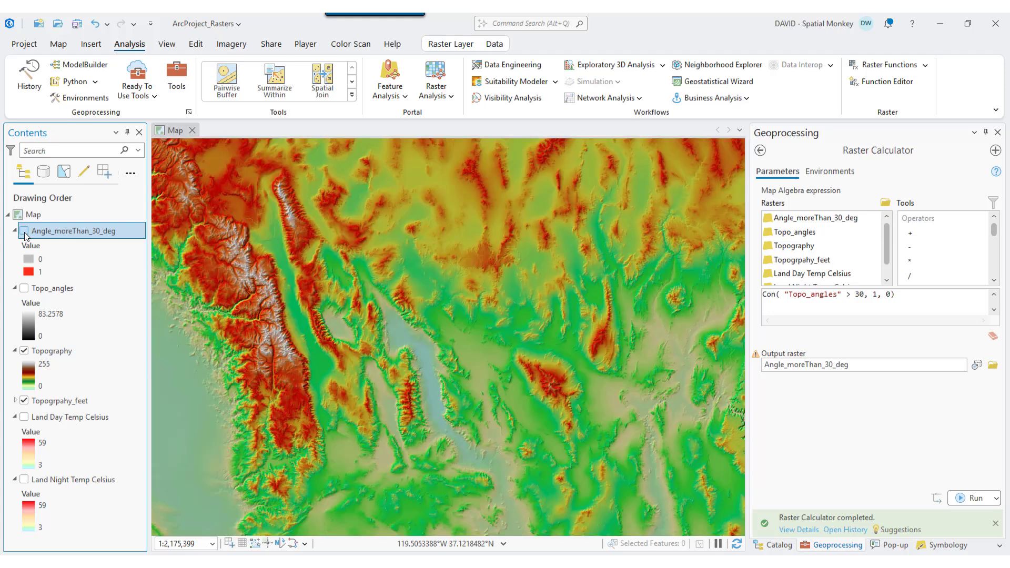
{"action": "left_click", "coordinate": [25, 232]}
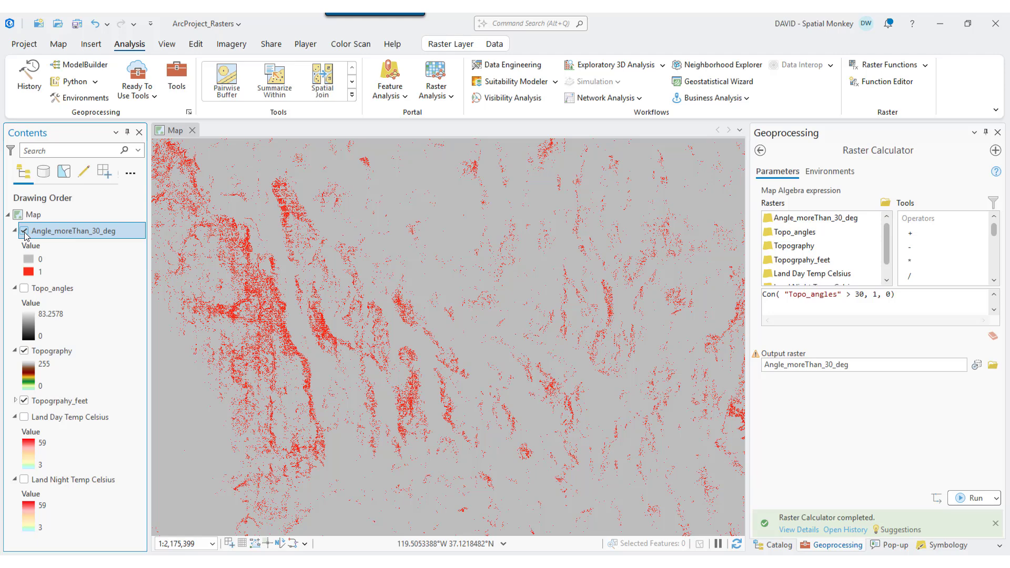
{"action": "left_click", "coordinate": [24, 232]}
{"action": "left_click", "coordinate": [24, 232]}
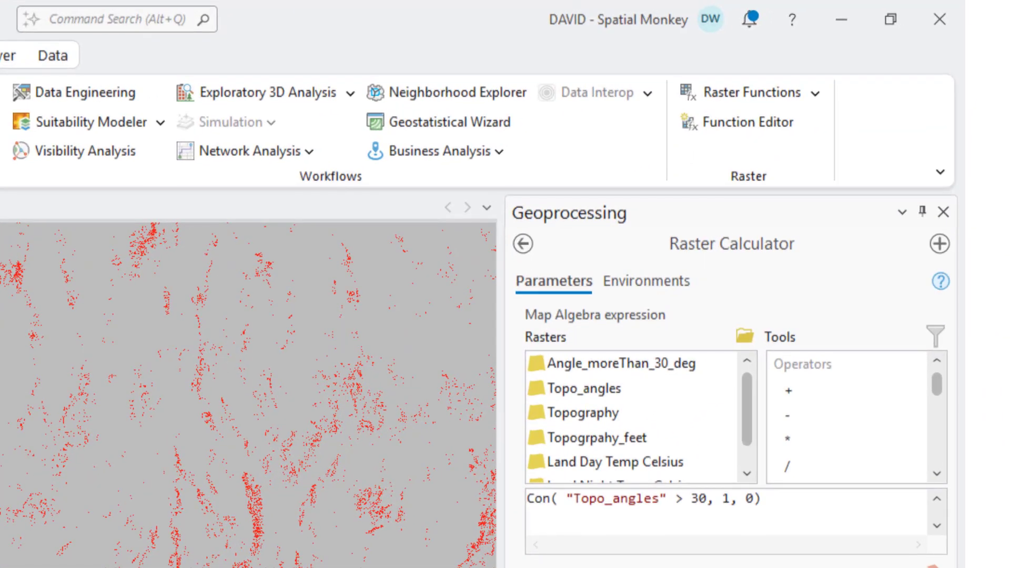
- Replace "Topo_angles" in the conditional expression with the start of a Slope( function
{"action": "left_click_drag", "start_coordinate": [566, 501], "coordinate": [668, 498]}
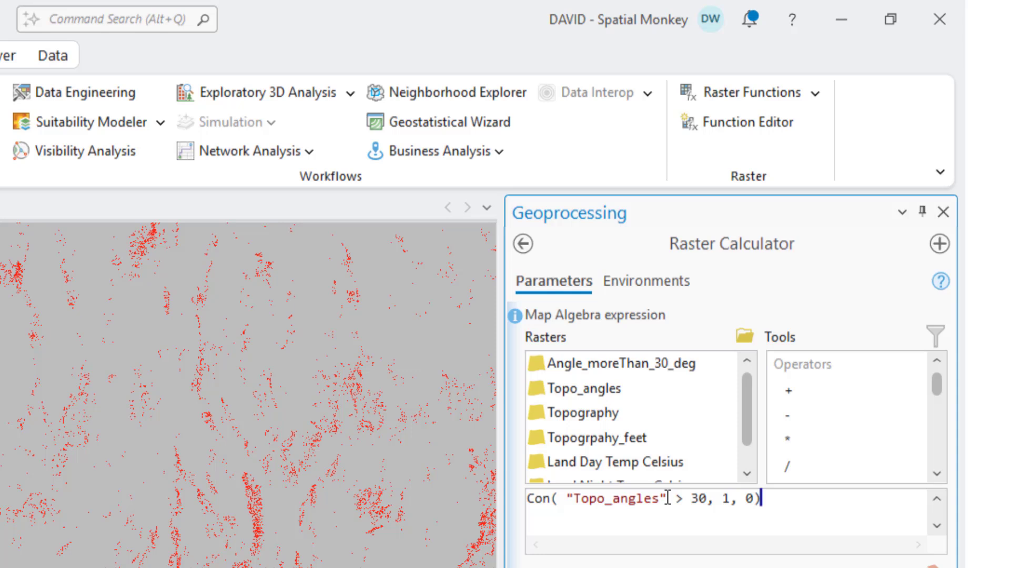
{"action": "left_click", "coordinate": [668, 498]}
{"action": "key", "text": "BackSpace"}
{"action": "key", "text": "BackSpace"}
{"action": "key", "text": "BackSpace"}
{"action": "key", "text": "BackSpace"}
{"action": "key", "text": "BackSpace"}
{"action": "key", "text": "BackSpace"}
{"action": "key", "text": "BackSpace"}
{"action": "key", "text": "BackSpace"}
{"action": "key", "text": "BackSpace"}
{"action": "key", "text": "BackSpace"}
{"action": "key", "text": "BackSpace"}
{"action": "key", "text": "BackSpace"}
{"action": "key", "text": "BackSpace"}
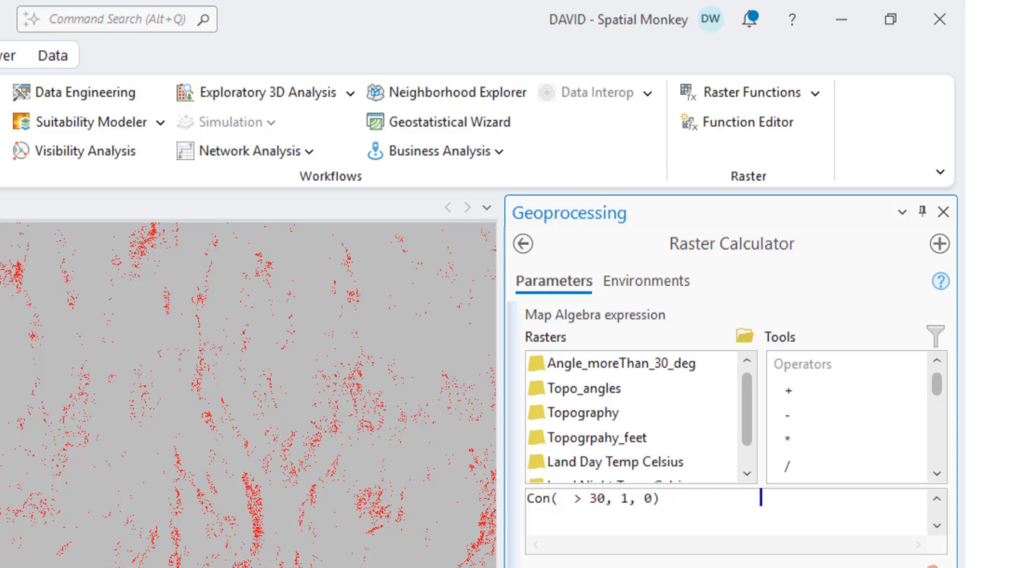
{"action": "type", "text": "Slope("}
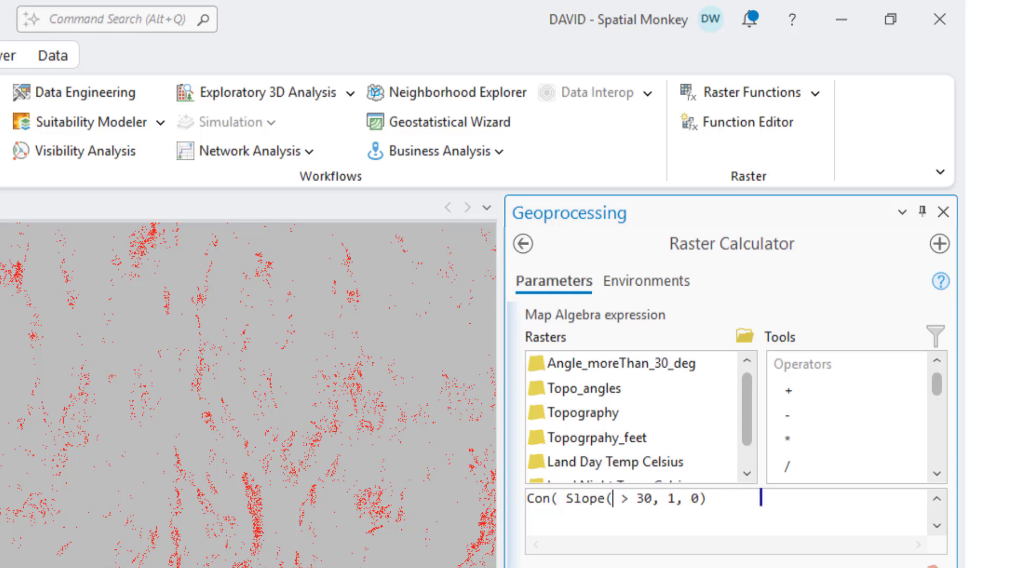
- Complete the nested Slope function with the arguments "Topogrpahy_feet" * 0.3048 and "DEGREE", and close its bracket before the > 30 condition
{"action": "double_click", "coordinate": [601, 441]}
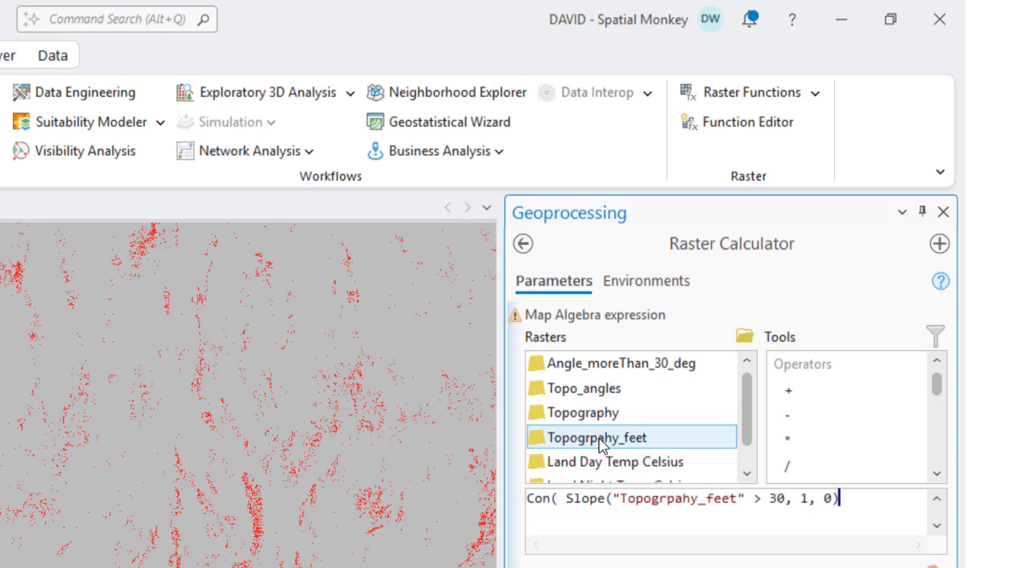
{"action": "double_click", "coordinate": [794, 442]}
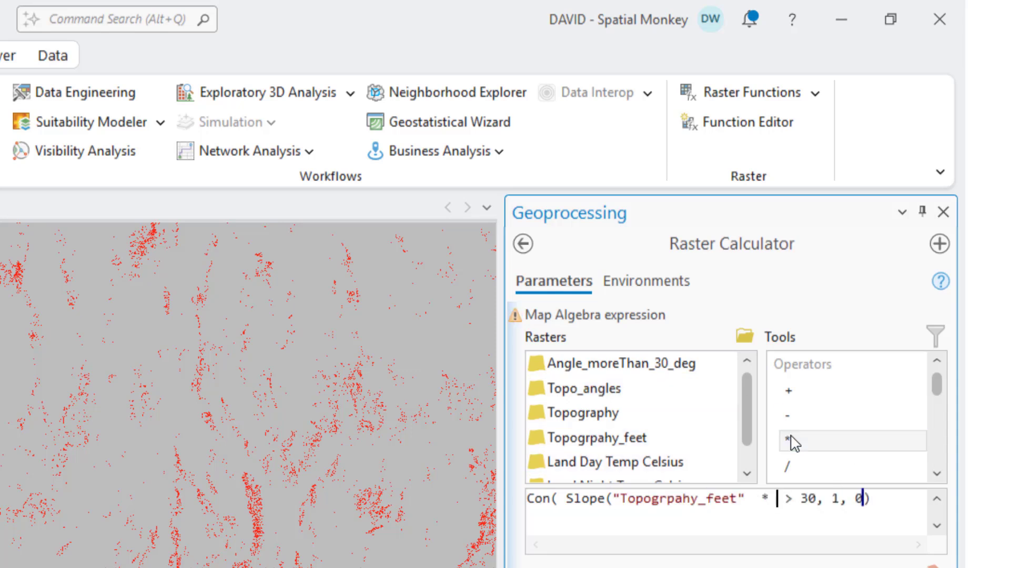
{"action": "type", "text": "0.3048"}
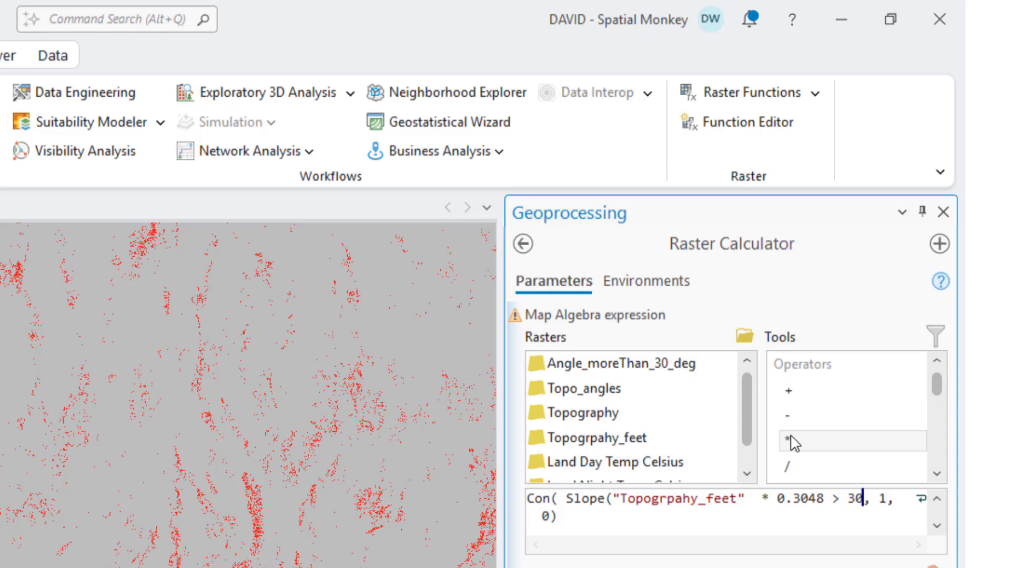
{"action": "type", "text": ","}
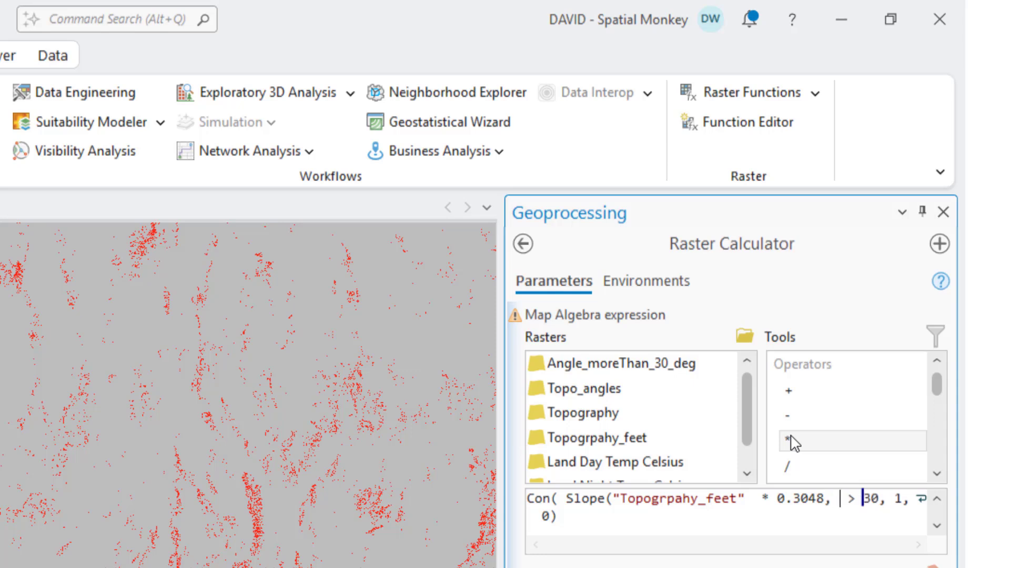
{"action": "type", "text": " \"DEGREE"}
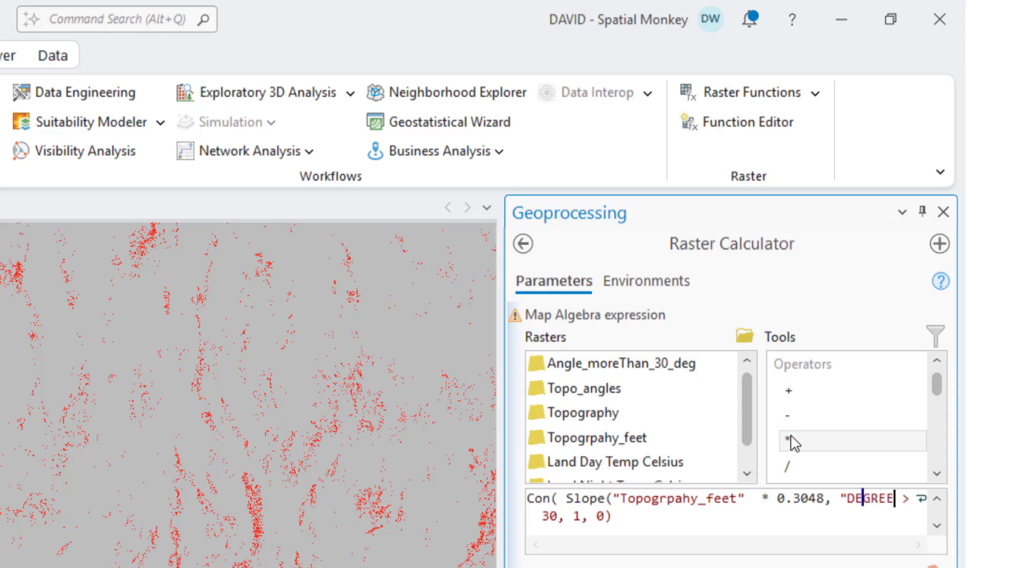
{"action": "type", "text": "\""}
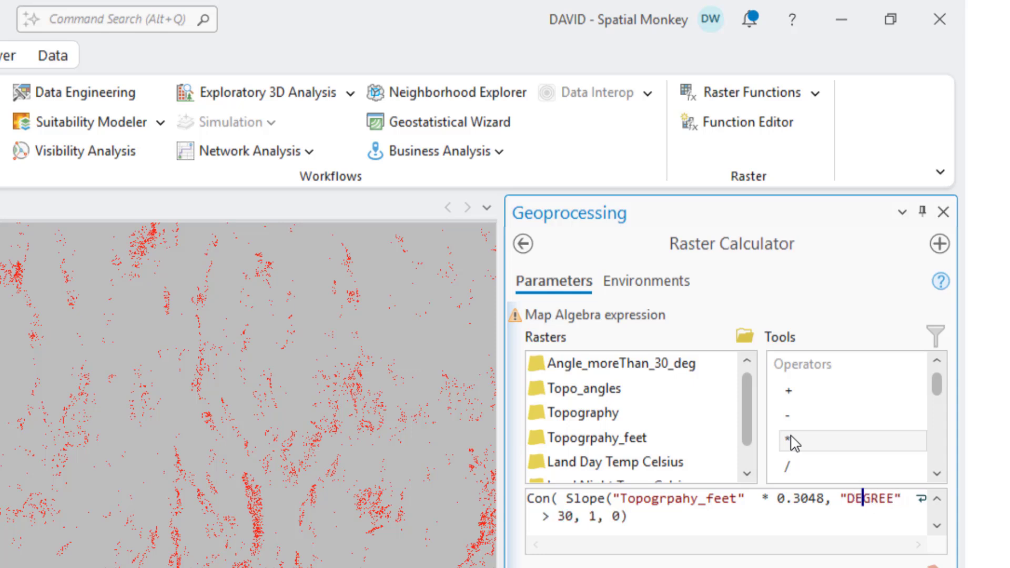
{"action": "type", "text": ")"}
{"action": "left_click_drag", "start_coordinate": [501, 474], "coordinate": [378, 474]}
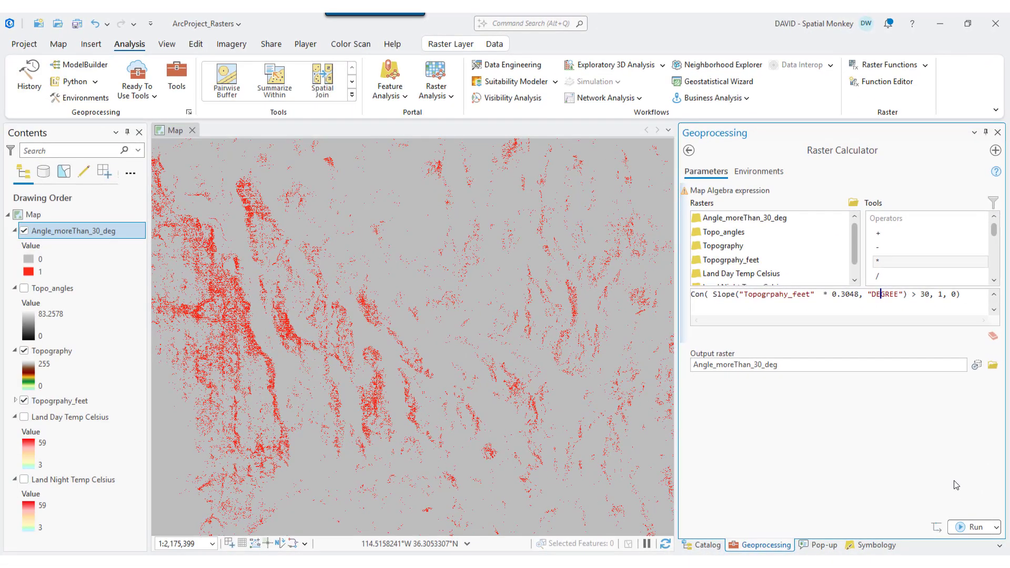
- Run the combined expression with the output raster named Angle_moreThan_30_deg_v2 and switch the new layer's visibility to compare it with the earlier result
{"action": "left_click", "coordinate": [892, 365]}
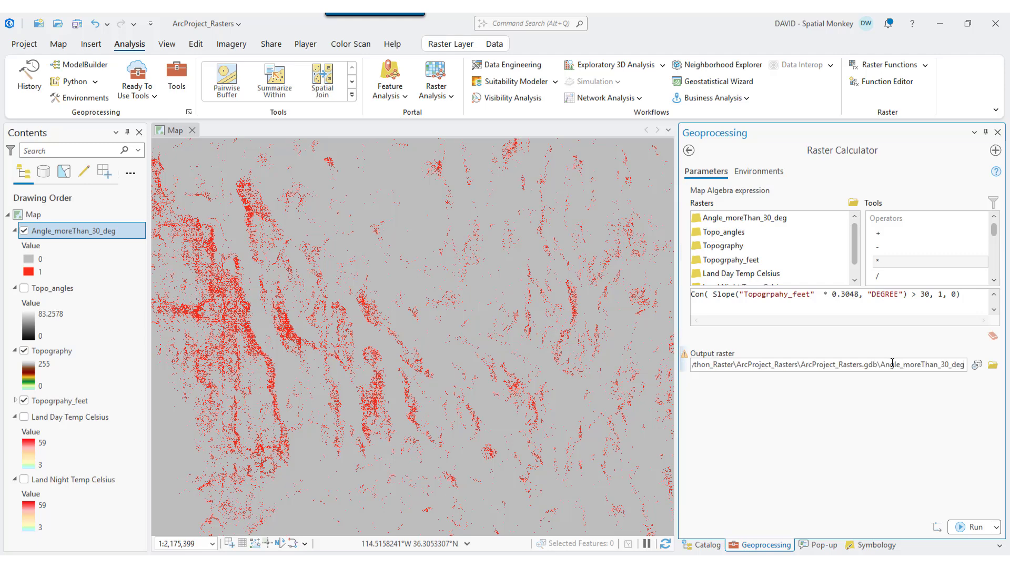
{"action": "type", "text": "_"}
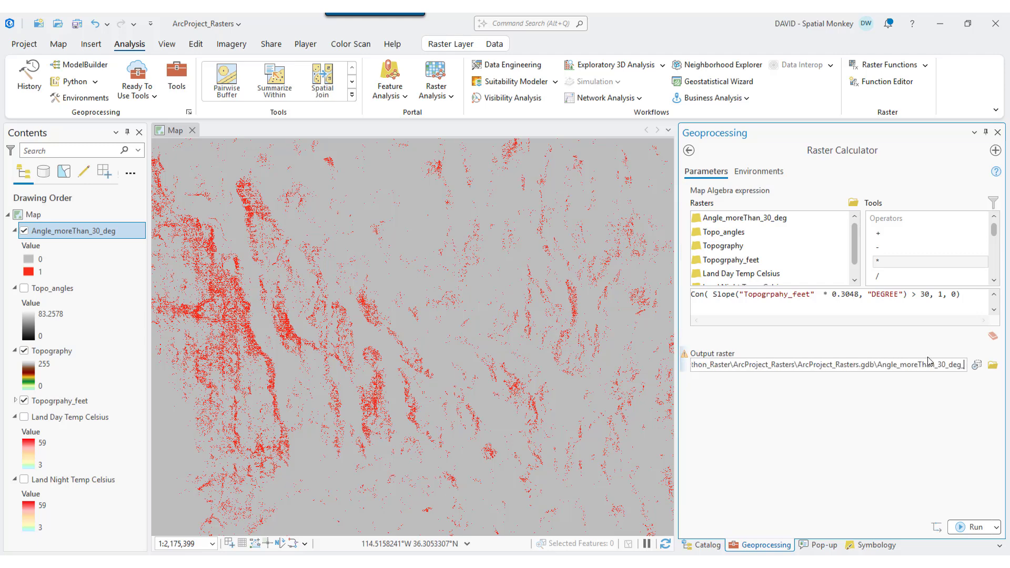
{"action": "type", "text": "v2"}
{"action": "left_click", "coordinate": [971, 526]}
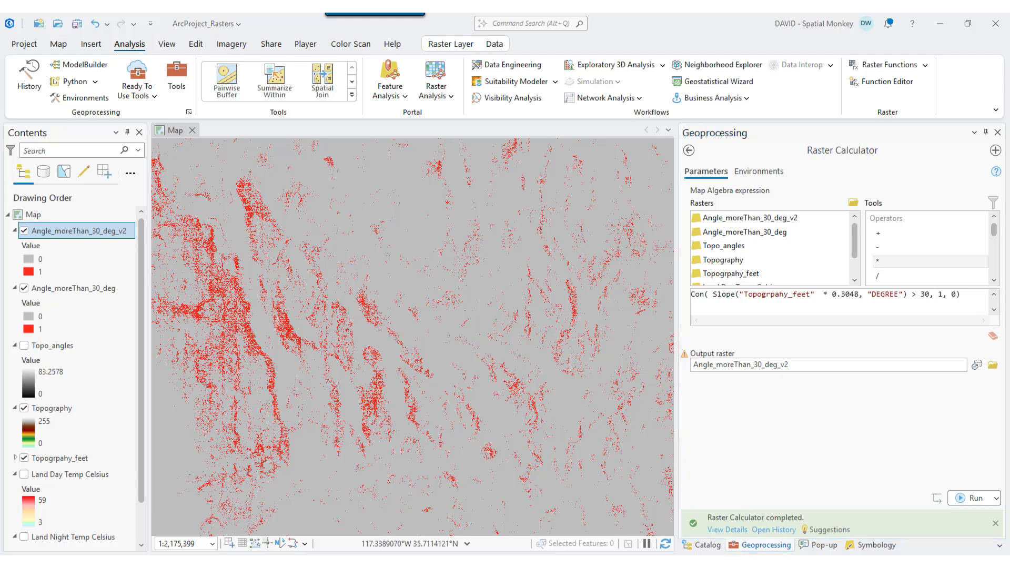
{"action": "left_click", "coordinate": [24, 231]}
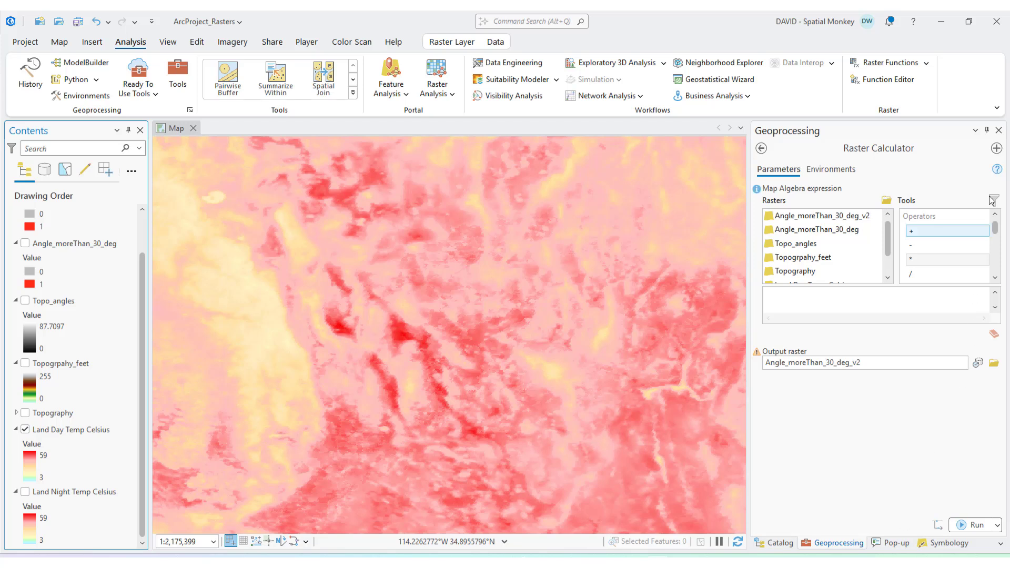
- Enter and review the nested expression Con("Land Day Temp Celsius" > 35, 4, Con("Land Day Temp Celsius" > 25, 3, Con("Land Day Temp Celsius" > 15, 2, 1)))
{"action": "scroll", "coordinate": [887, 250], "scroll_direction": "down", "scroll_amount": 2}
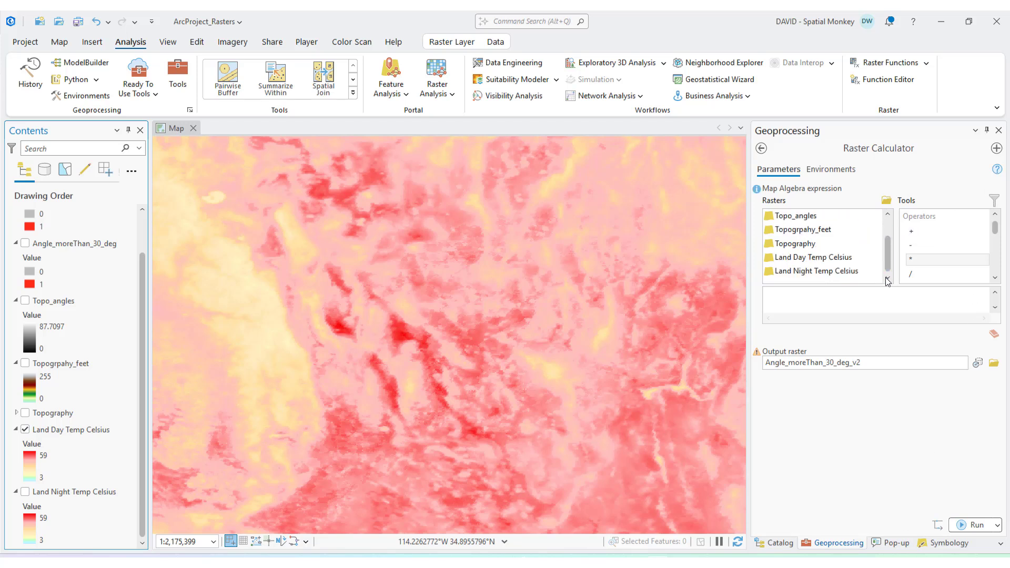
{"action": "left_click", "coordinate": [848, 258]}
{"action": "left_click", "coordinate": [835, 299]}
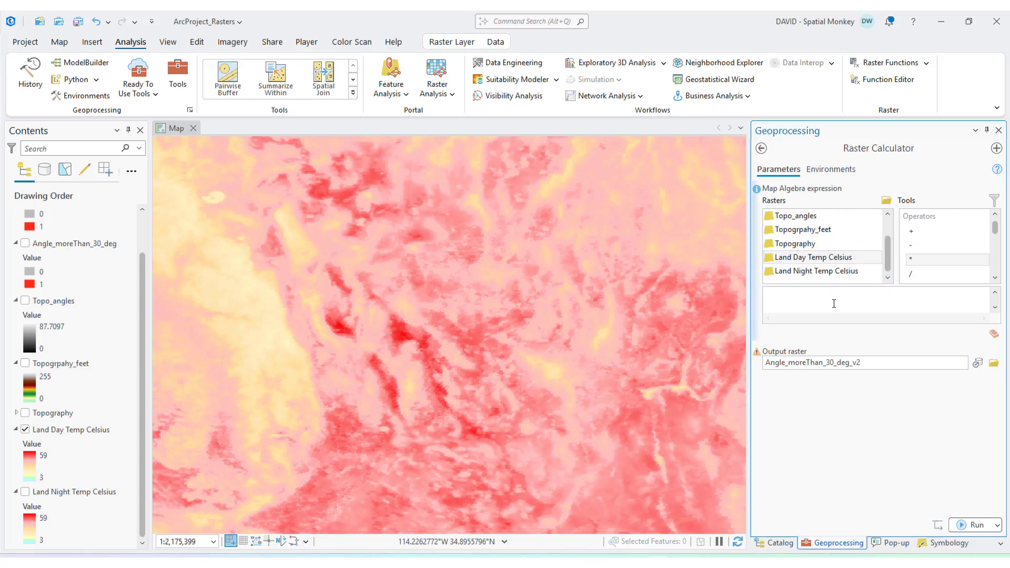
{"action": "key", "text": "ctrl+v"}
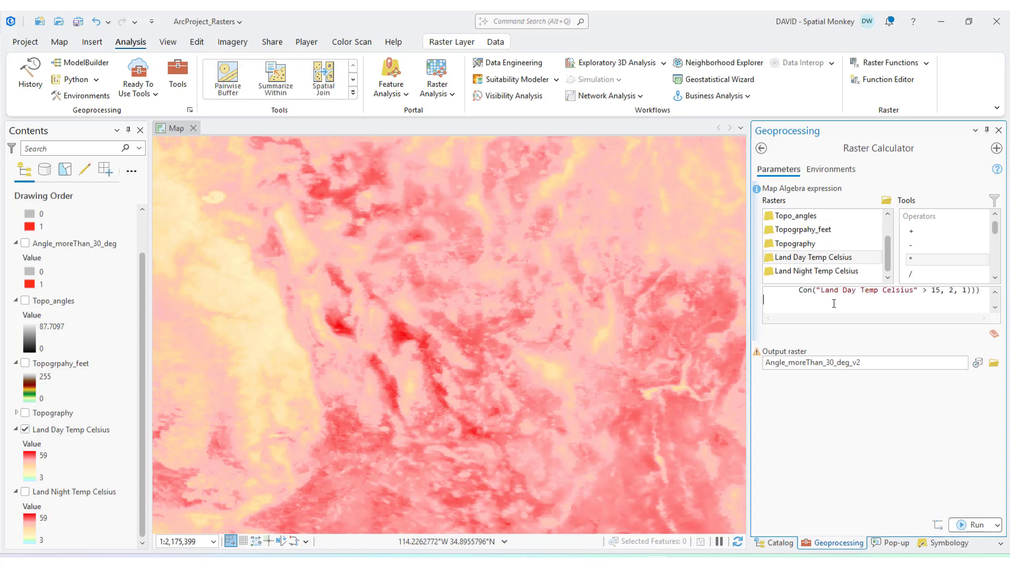
{"action": "left_click", "coordinate": [995, 291]}
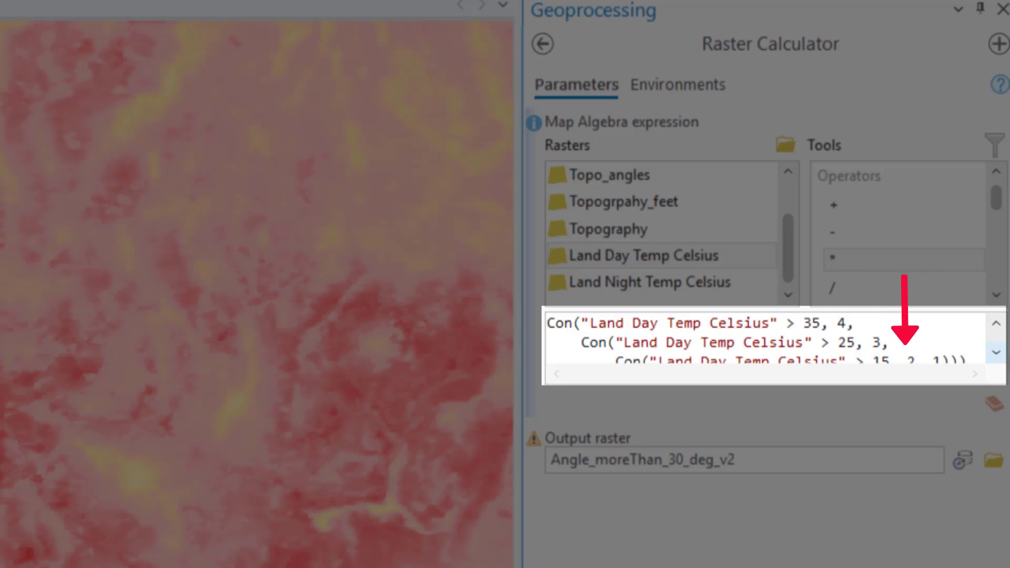
{"action": "left_click", "coordinate": [996, 352]}
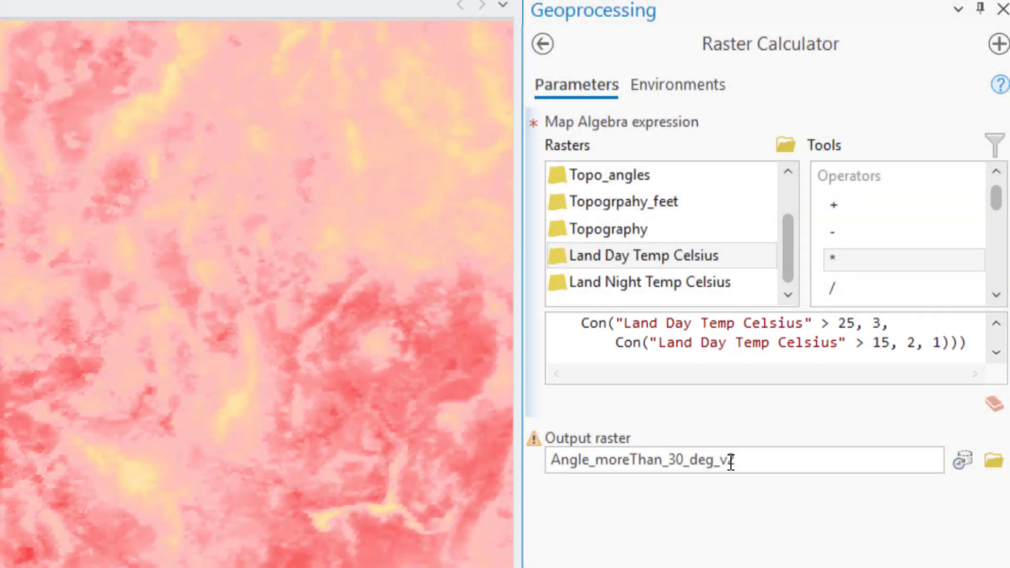
- Name the output raster Temperature_Classified and run the nested conditional calculation
{"action": "left_click", "coordinate": [730, 463]}
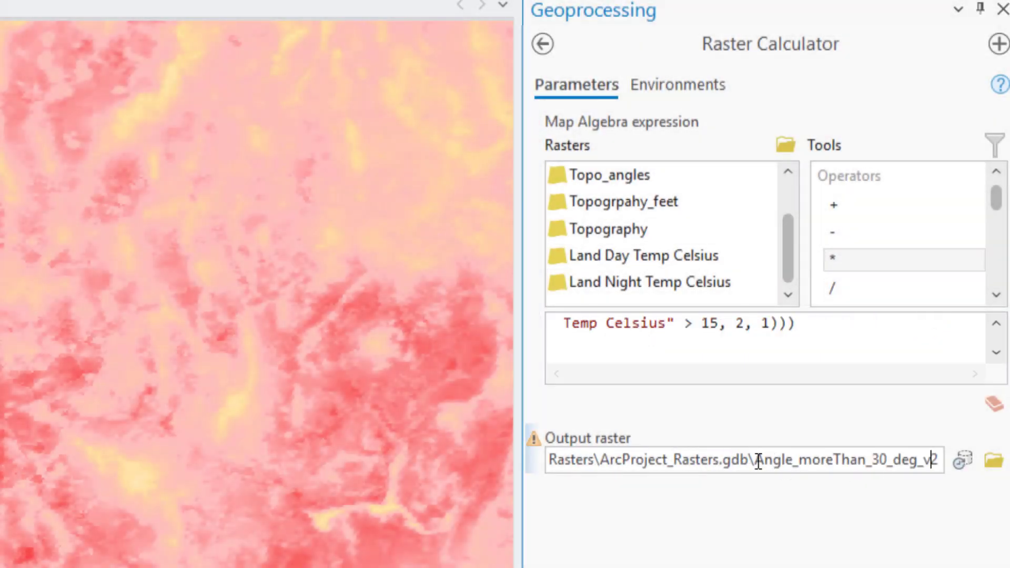
{"action": "left_click_drag", "start_coordinate": [755, 462], "coordinate": [964, 471]}
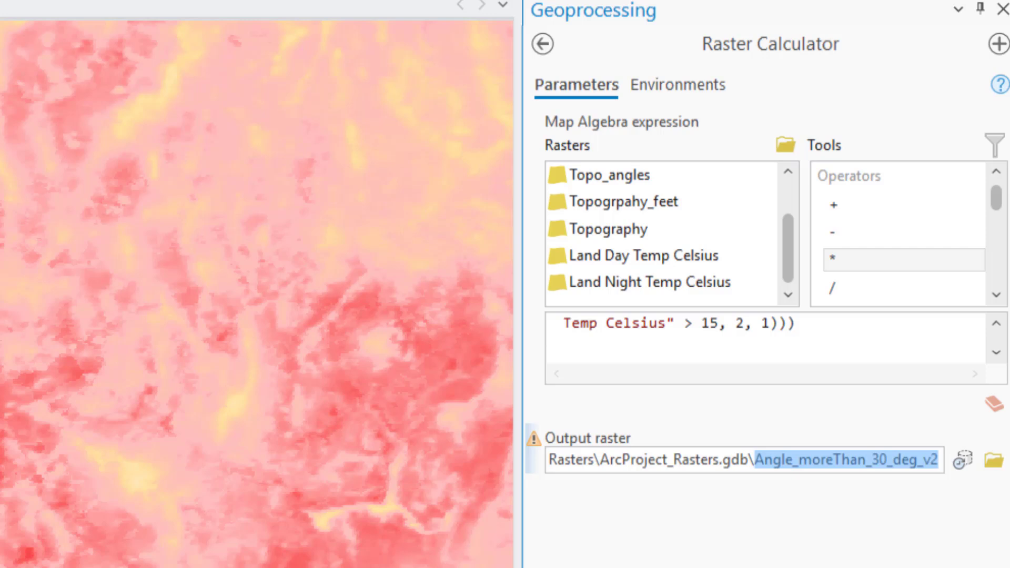
{"action": "key", "text": "BackSpace"}
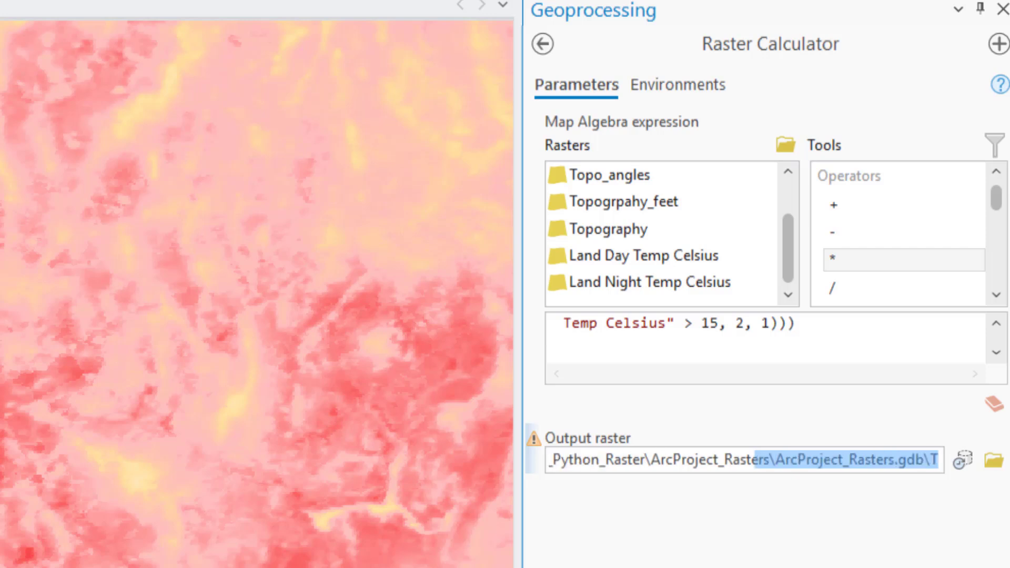
{"action": "type", "text": "Temperature"}
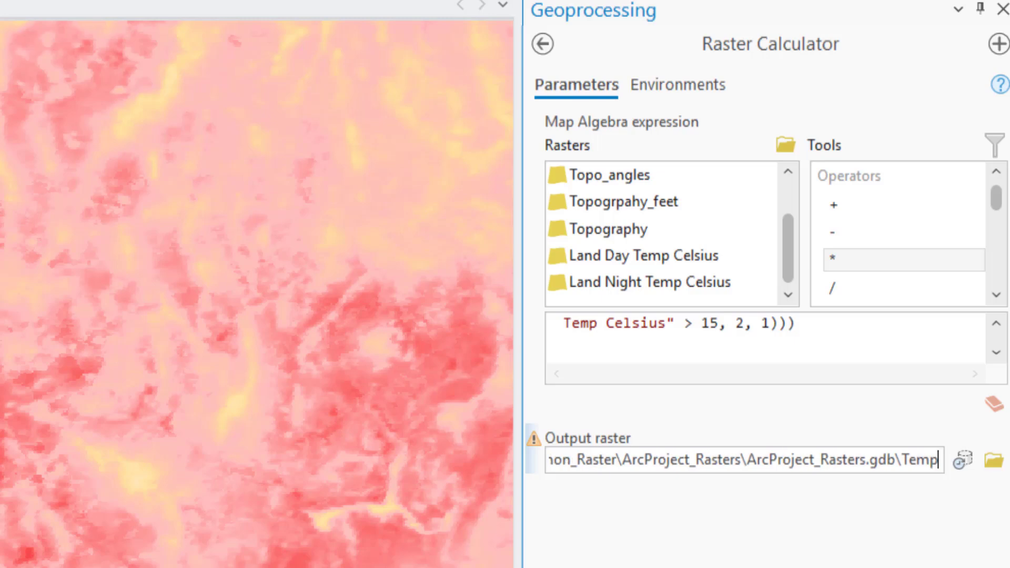
{"action": "type", "text": "_Classified"}
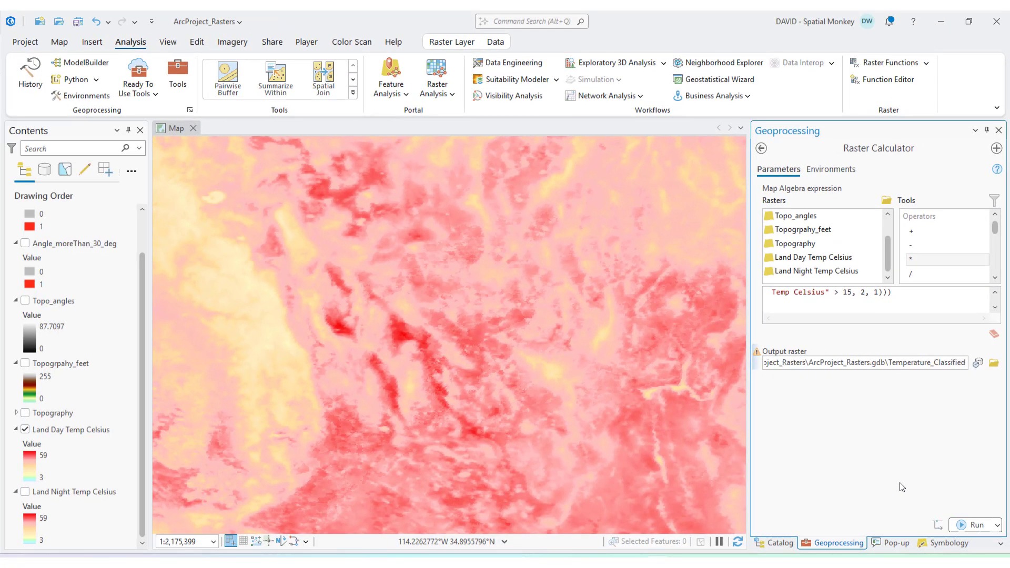
{"action": "left_click", "coordinate": [977, 526]}
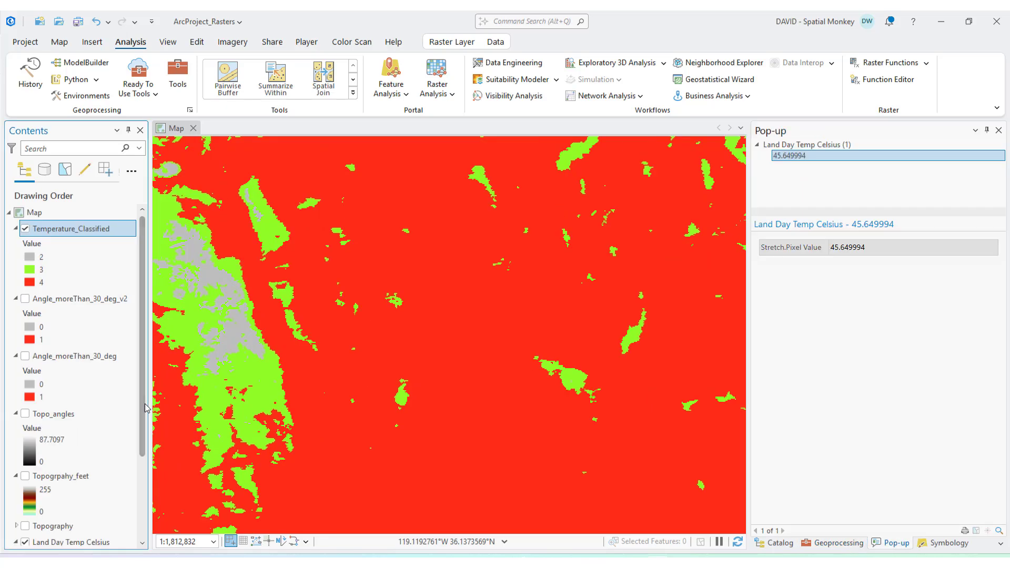
- In the Temperature_Classified symbology, label value 2 as Moderate, value 3 as High and value 4 as Extreme
{"action": "left_click", "coordinate": [46, 258]}
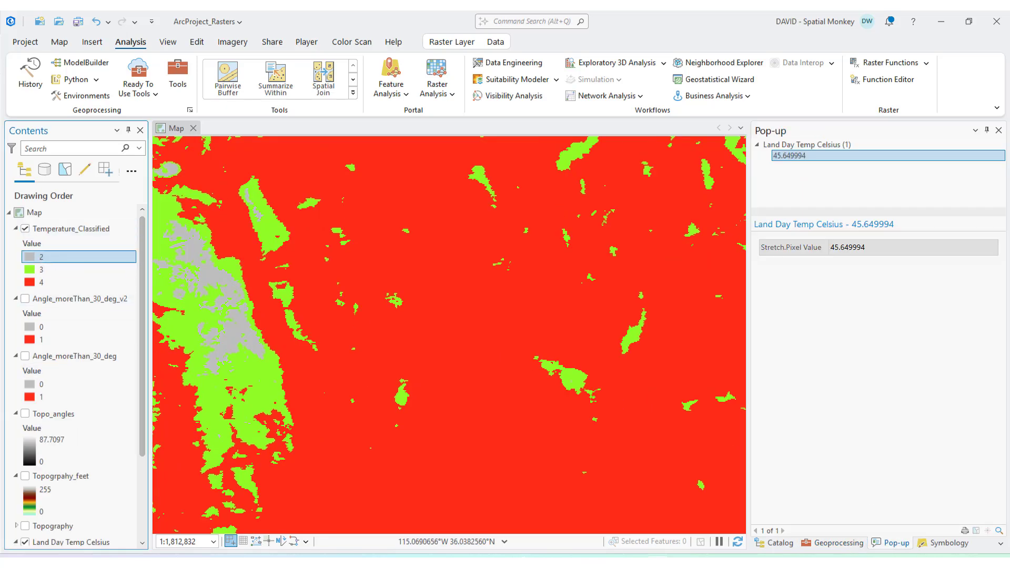
{"action": "left_click", "coordinate": [950, 544]}
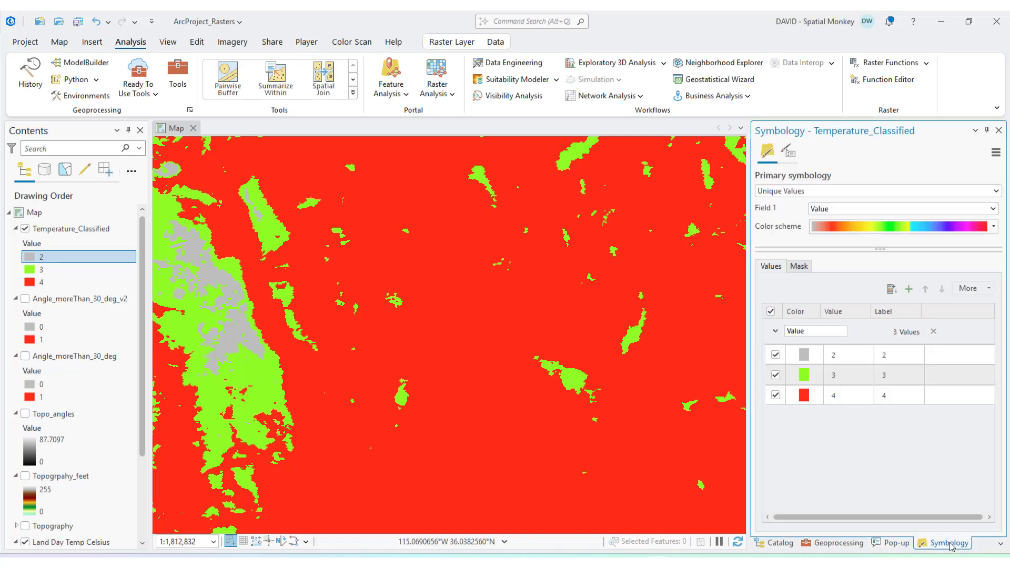
{"action": "left_click", "coordinate": [899, 362]}
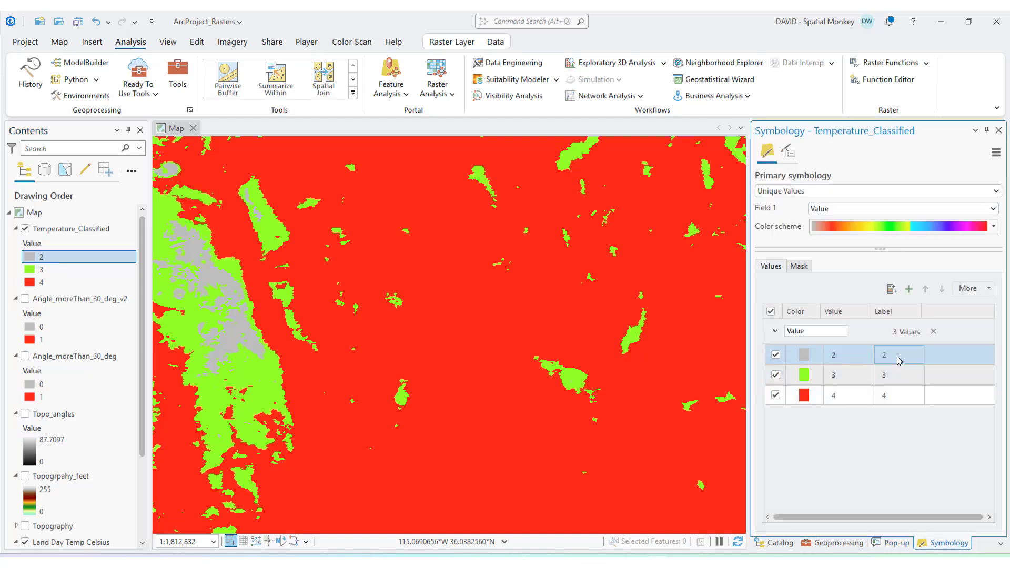
{"action": "left_click", "coordinate": [897, 359]}
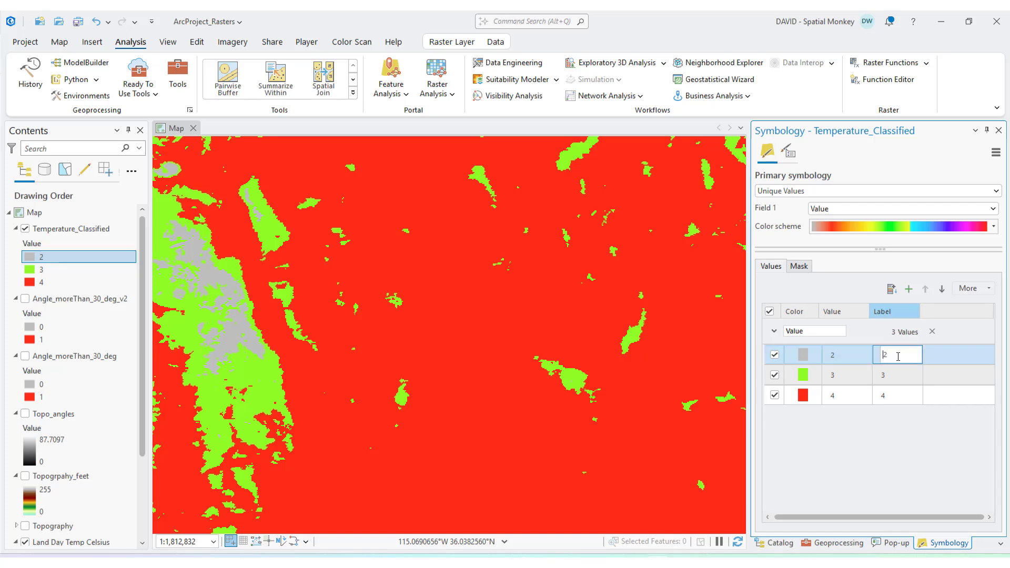
{"action": "type", "text": "Moderate"}
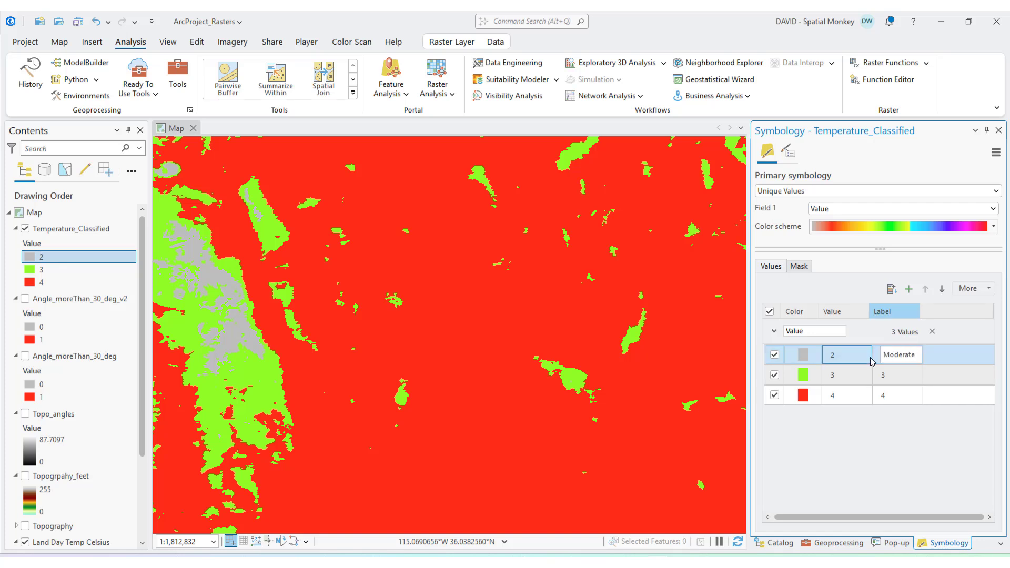
{"action": "left_click", "coordinate": [896, 377]}
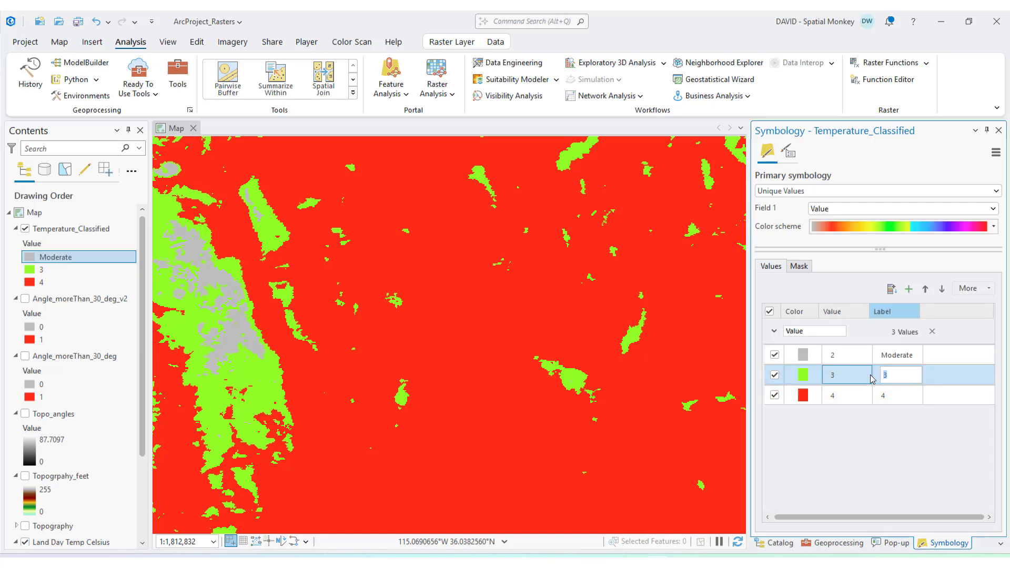
{"action": "type", "text": "High"}
{"action": "left_click", "coordinate": [906, 396]}
{"action": "type", "text": "Extreme"}
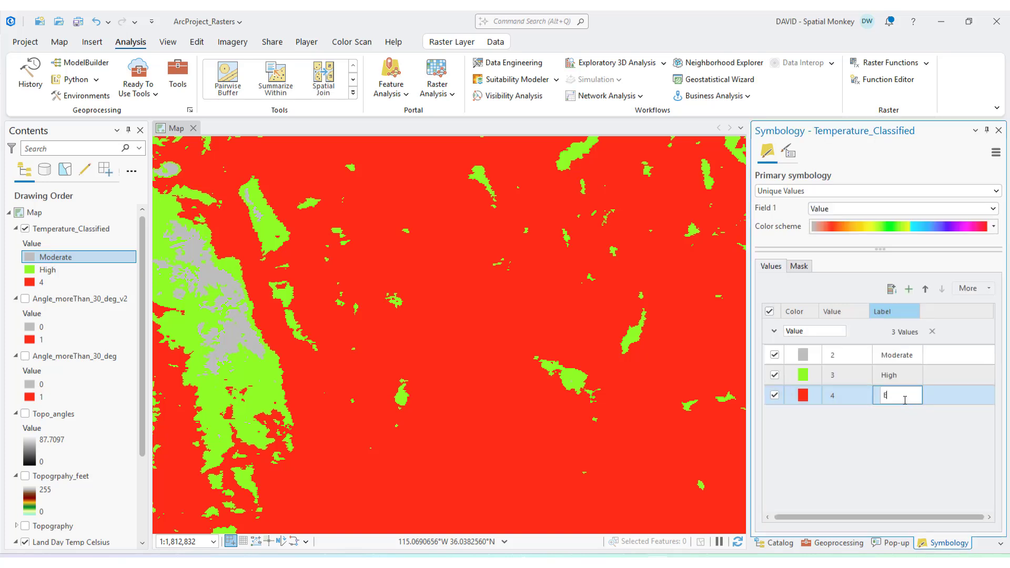
{"action": "left_click", "coordinate": [893, 377]}
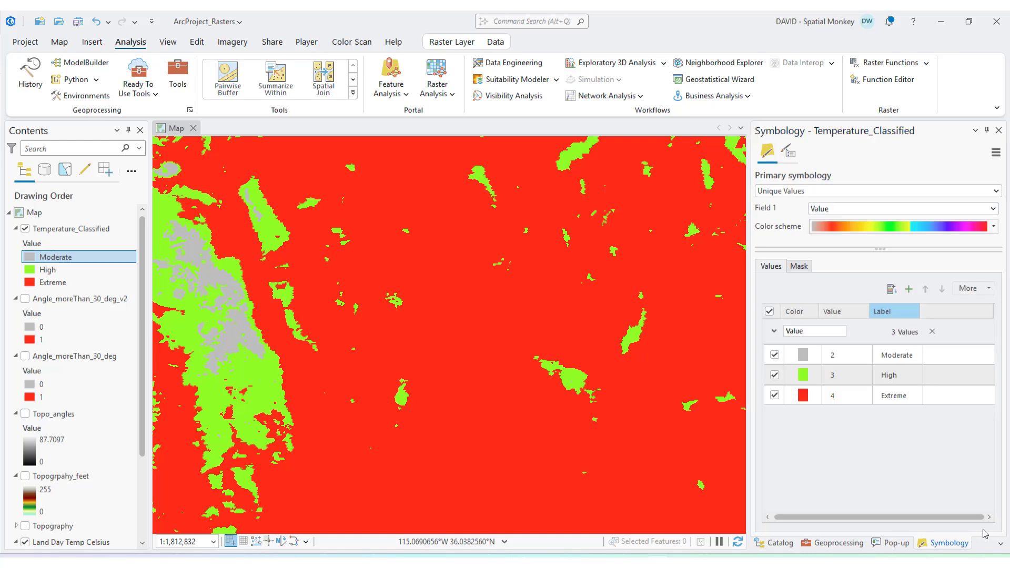
- Switch the Temperature_Classified layer off and on, and sort its symbology classes by value in descending order
{"action": "left_click", "coordinate": [31, 234]}
{"action": "left_click", "coordinate": [25, 228]}
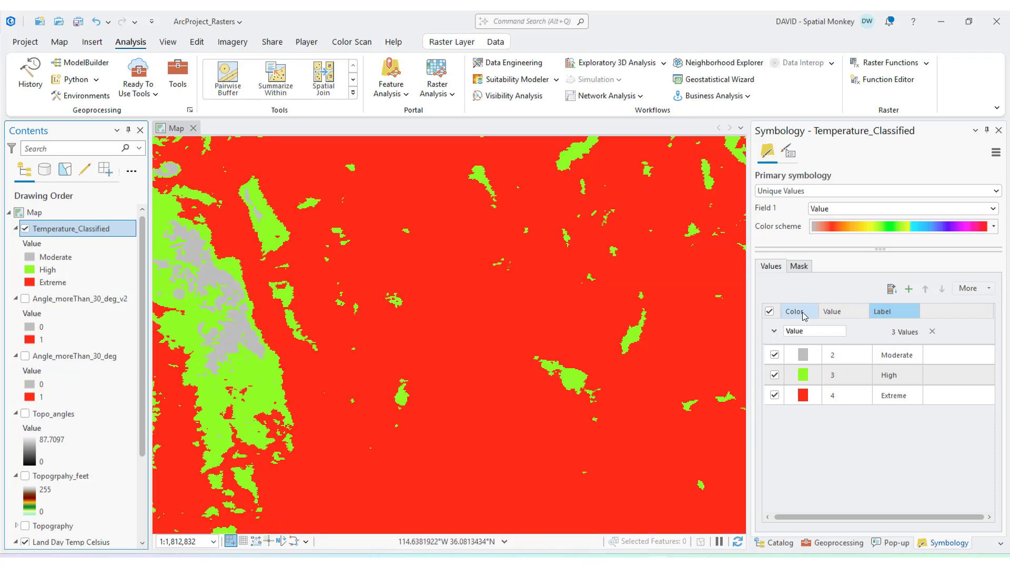
{"action": "left_click", "coordinate": [844, 314]}
{"action": "left_click", "coordinate": [865, 333]}
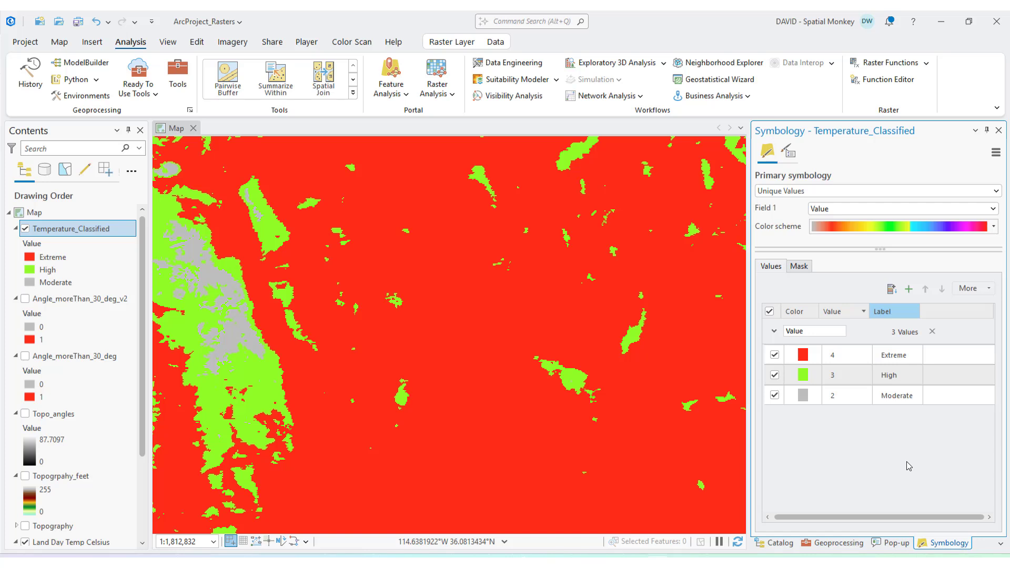
- Return to the Raster Calculator, clear the previous map algebra expression and bring the Land Day and Land Night Temp Celsius rasters into view
{"action": "left_click", "coordinate": [831, 543]}
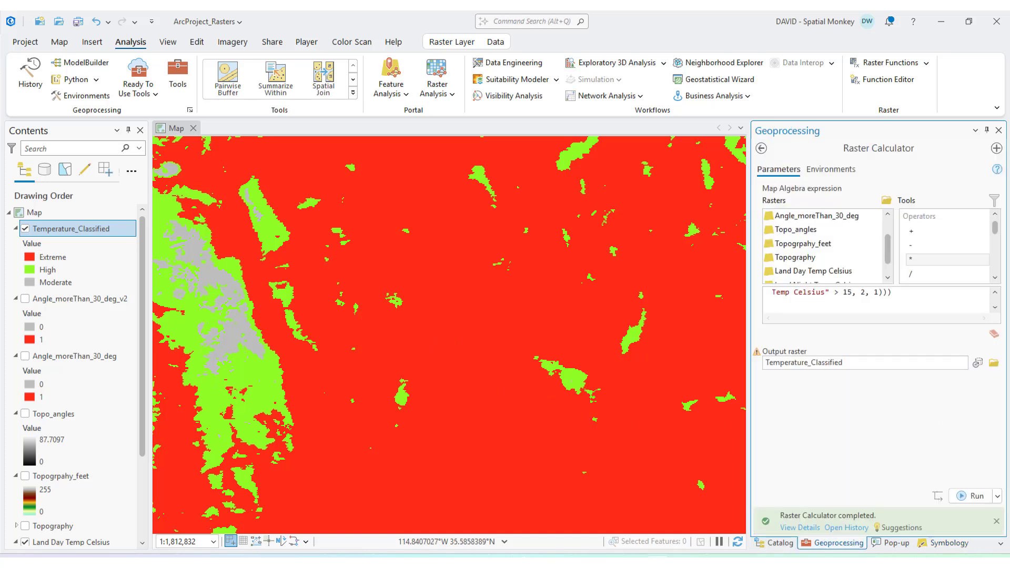
{"action": "left_click", "coordinate": [994, 334]}
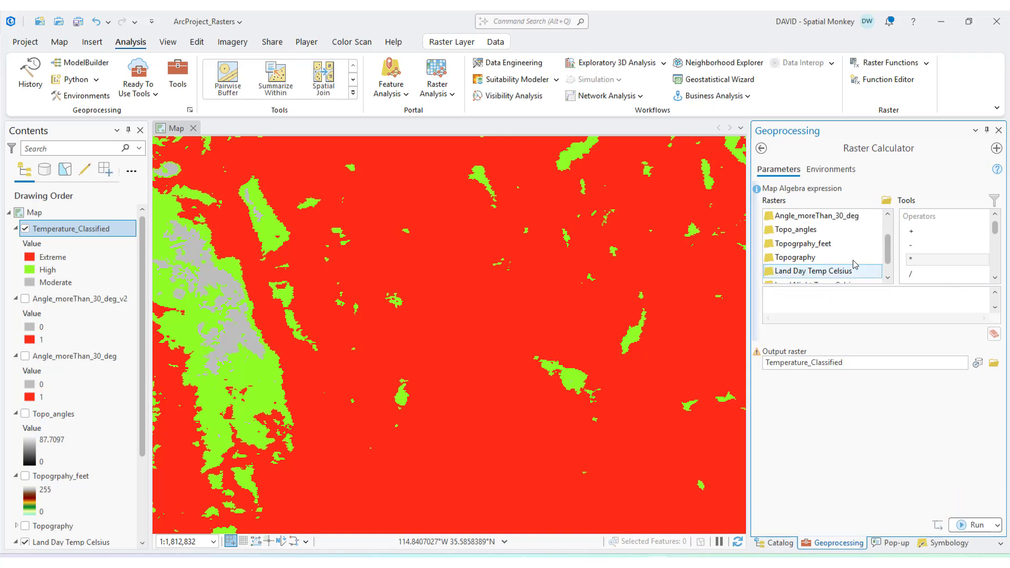
{"action": "left_click_drag", "start_coordinate": [890, 262], "coordinate": [895, 287]}
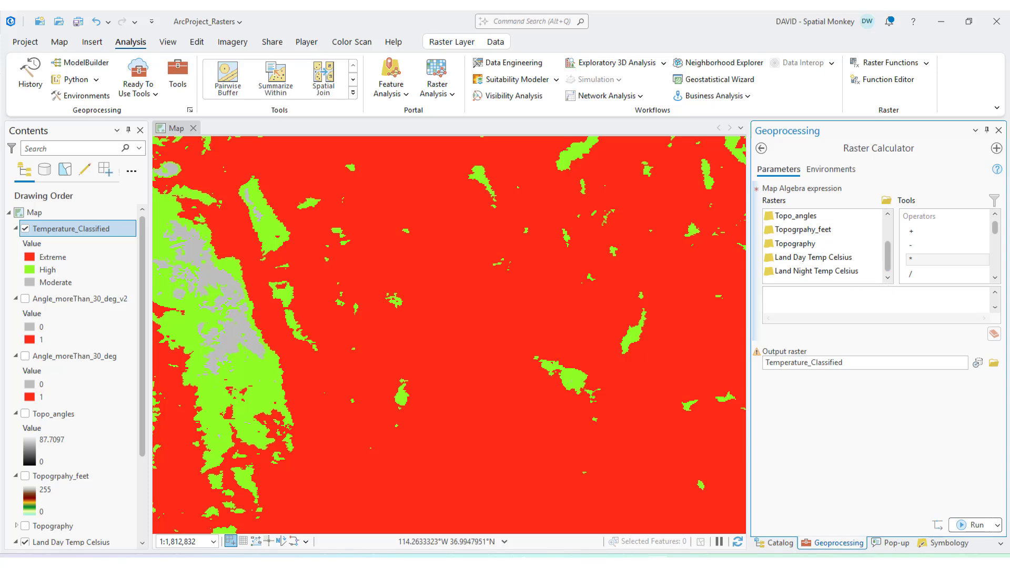
- Hide the Temperature_Classified layer and switch Land Day Temp Celsius off and on to compare it with Land Night Temp Celsius
{"action": "left_click", "coordinate": [25, 229]}
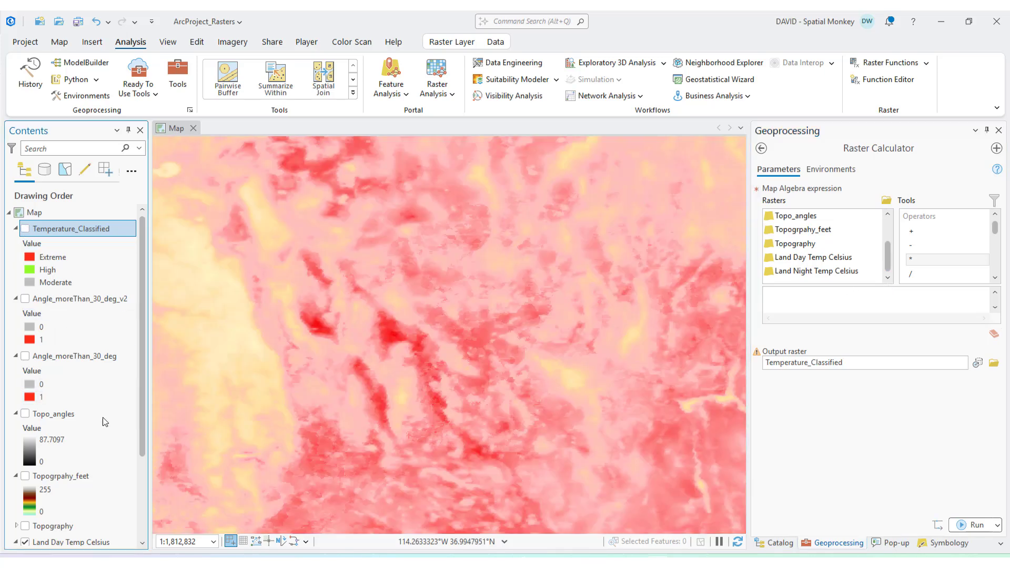
{"action": "left_click_drag", "start_coordinate": [141, 447], "coordinate": [139, 532]}
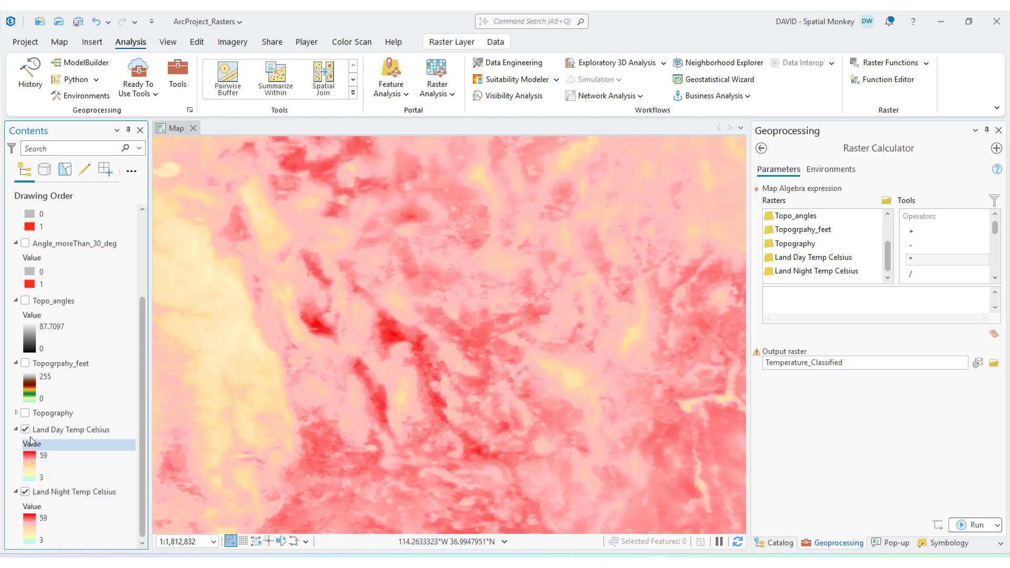
{"action": "left_click", "coordinate": [24, 429]}
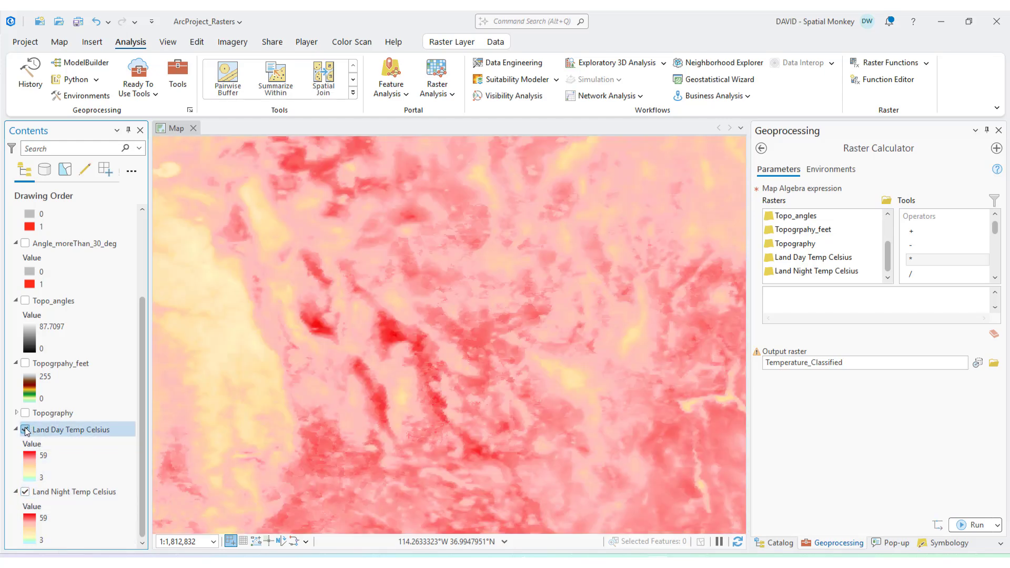
{"action": "left_click", "coordinate": [25, 429]}
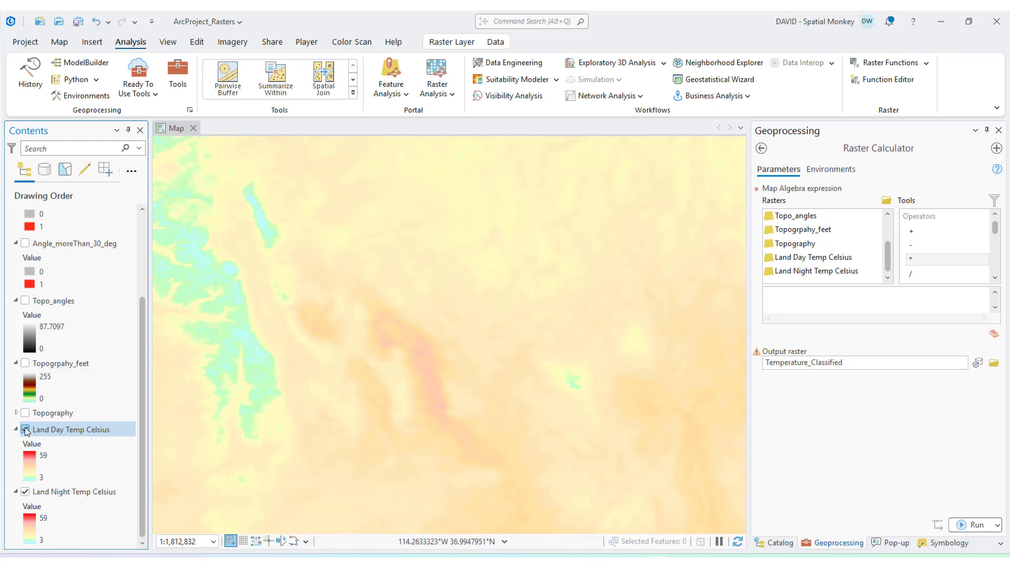
{"action": "left_click", "coordinate": [25, 429]}
{"action": "left_click", "coordinate": [25, 429]}
{"action": "left_click", "coordinate": [26, 430]}
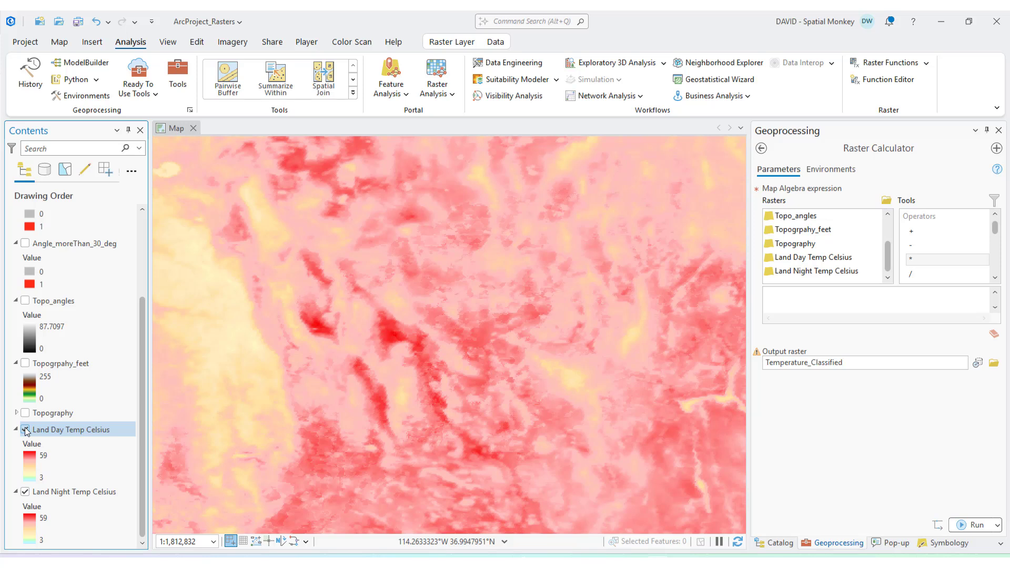
- Enter the averaging expression ("Land Day Temp Celsius" + "Land Night Temp Celsius") / 2 in the Raster Calculator
{"action": "left_click", "coordinate": [837, 301]}
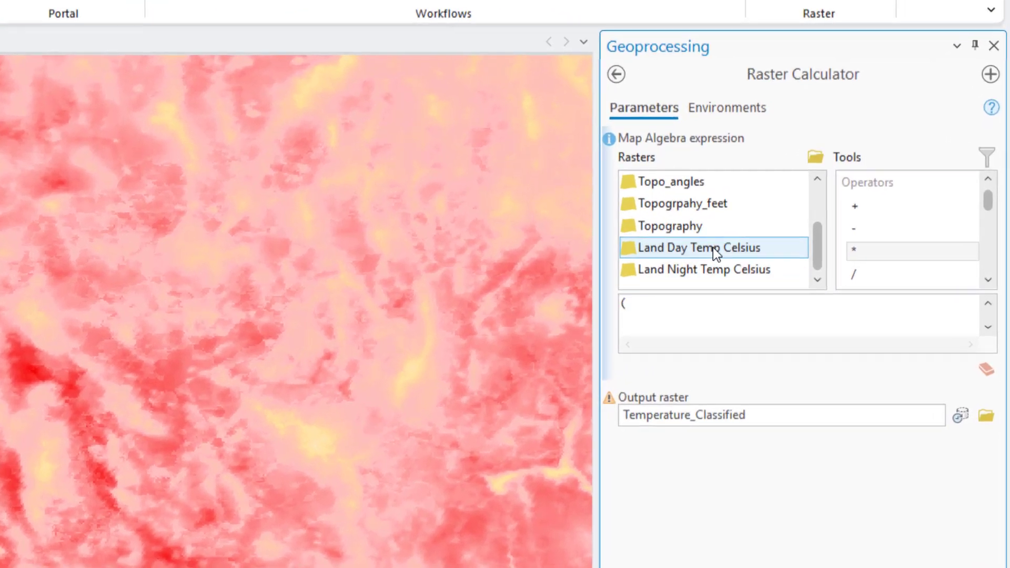
{"action": "left_click", "coordinate": [822, 257]}
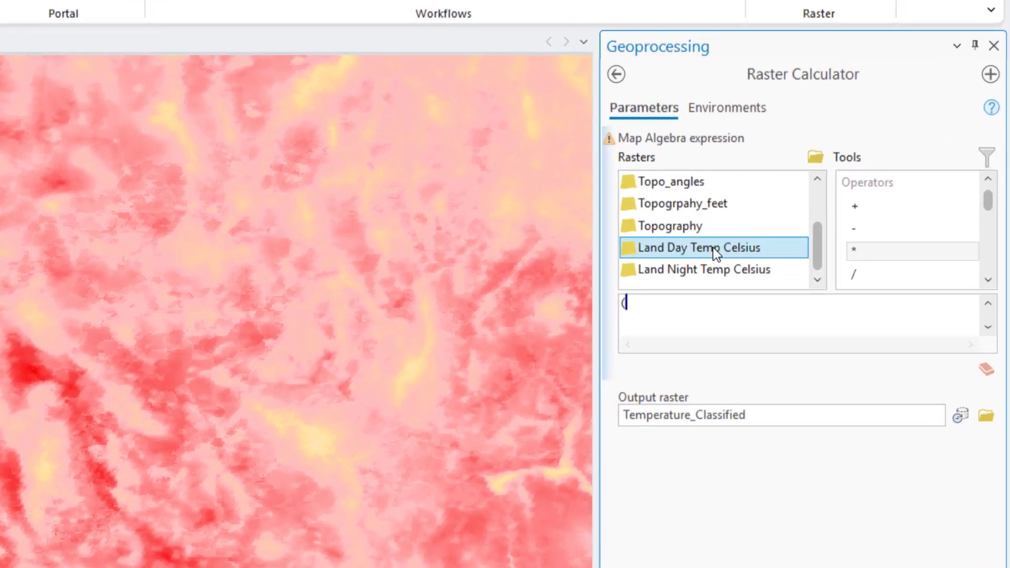
{"action": "double_click", "coordinate": [713, 247]}
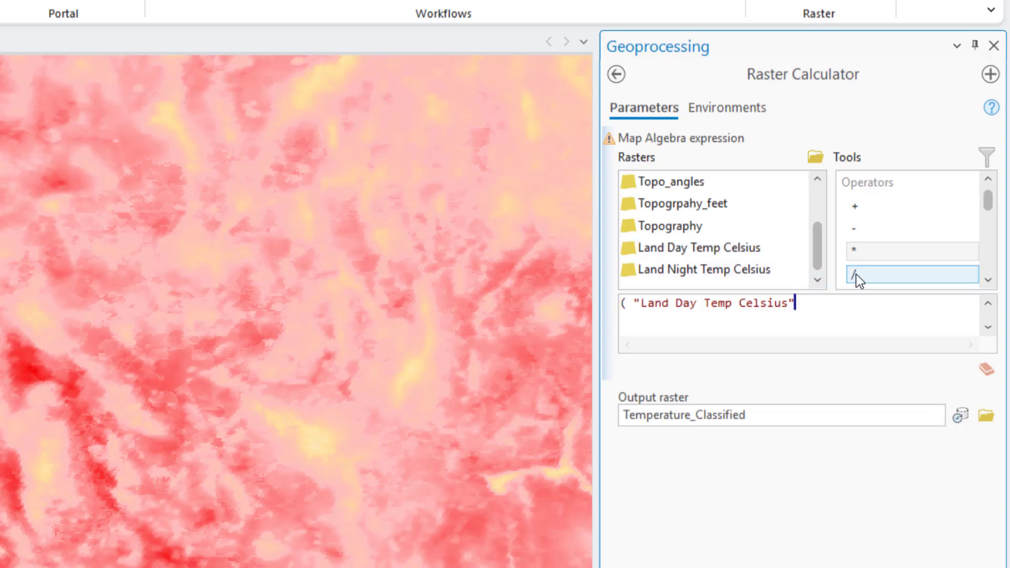
{"action": "double_click", "coordinate": [860, 206]}
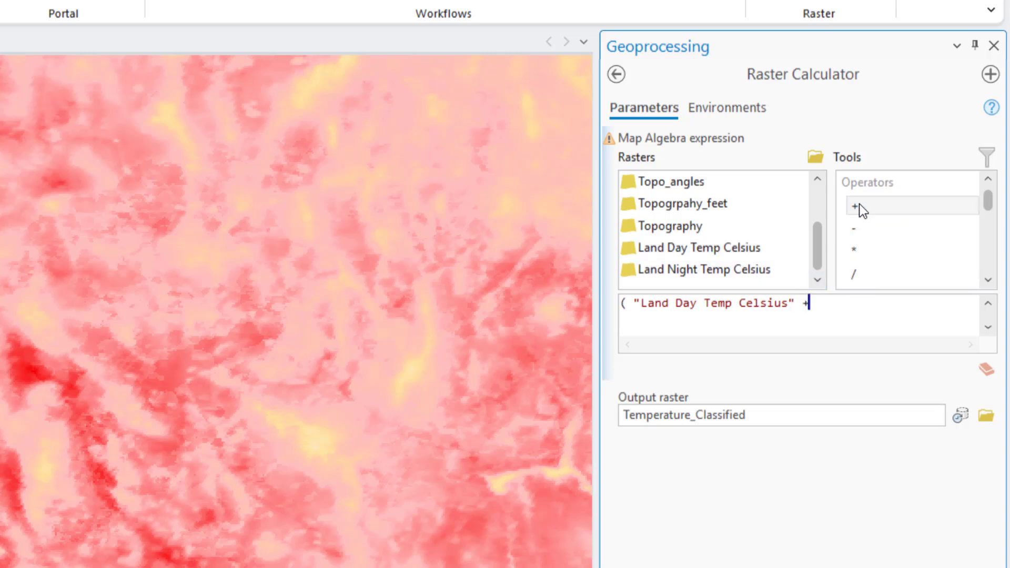
{"action": "double_click", "coordinate": [729, 272]}
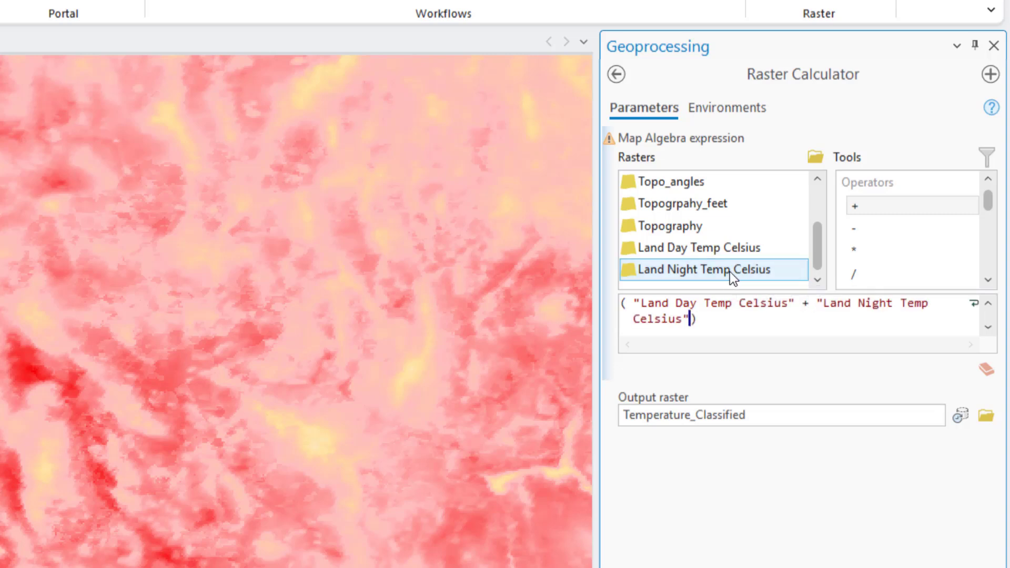
{"action": "double_click", "coordinate": [860, 276]}
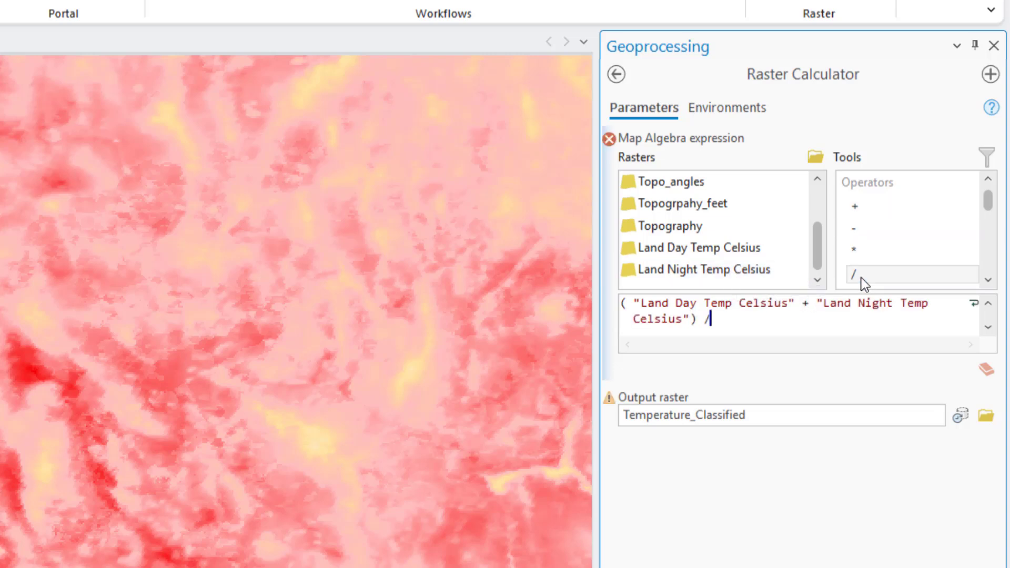
{"action": "type", "text": "2"}
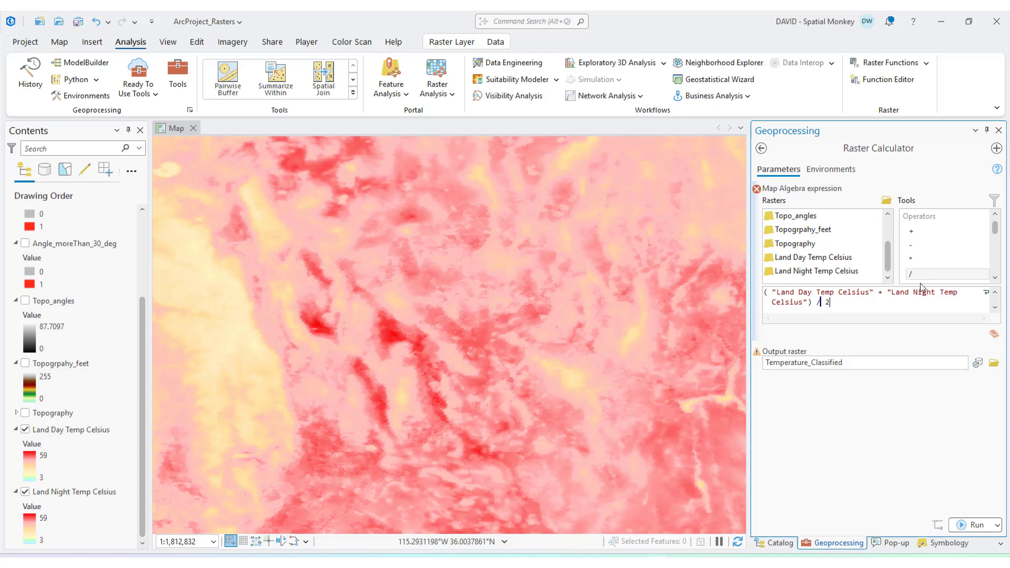
- Name the output raster Temperature_Mean and run the averaging calculation
{"action": "left_click", "coordinate": [951, 364]}
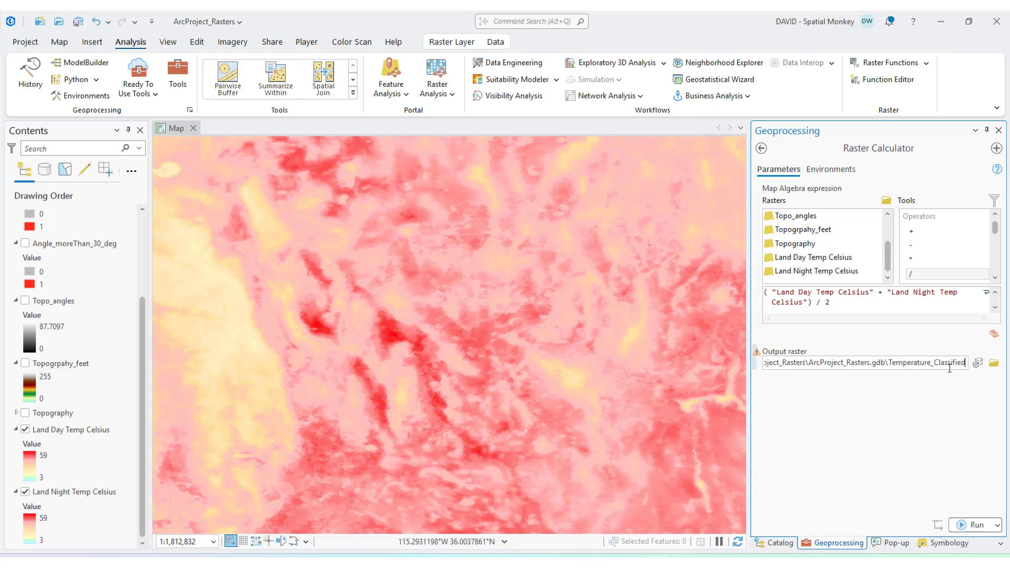
{"action": "type", "text": "Mean"}
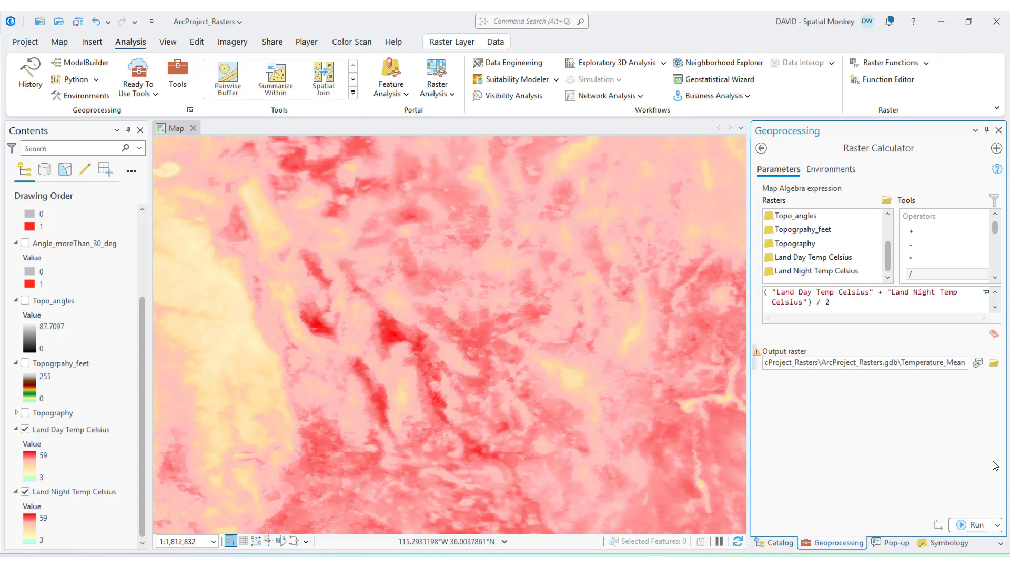
{"action": "left_click", "coordinate": [970, 525]}
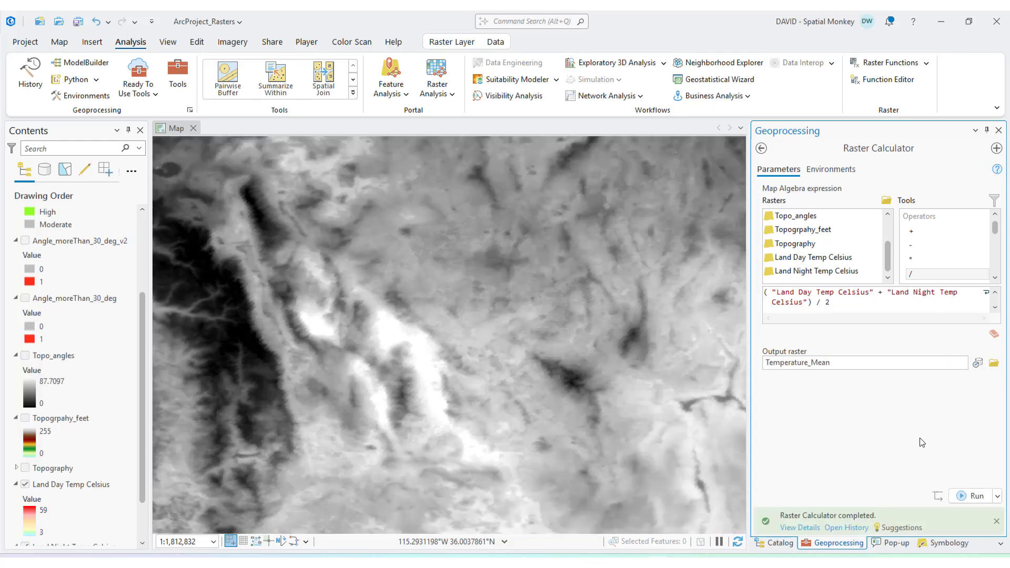
- Apply the symbology of the Land Day Temp Celsius layer to the Temperature_Mean layer
{"action": "left_click_drag", "start_coordinate": [143, 433], "coordinate": [141, 330]}
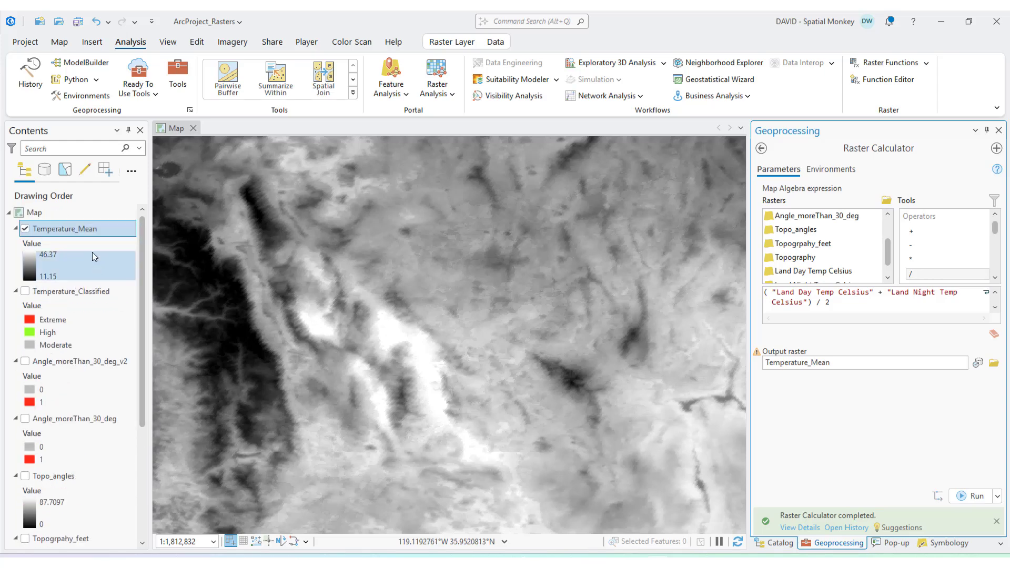
{"action": "left_click", "coordinate": [944, 544]}
{"action": "left_click", "coordinate": [996, 152]}
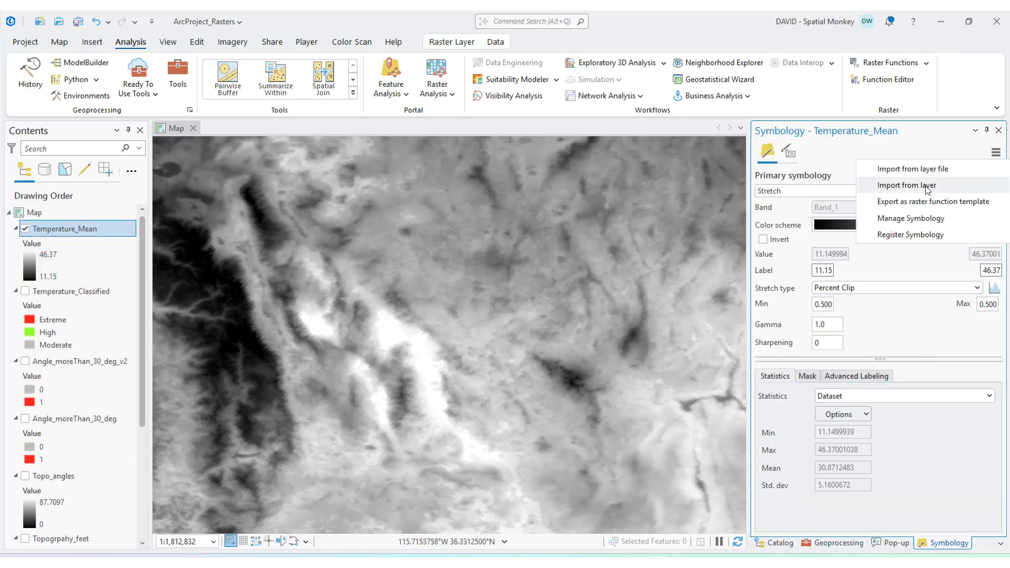
{"action": "left_click", "coordinate": [897, 186]}
{"action": "left_click", "coordinate": [979, 229]}
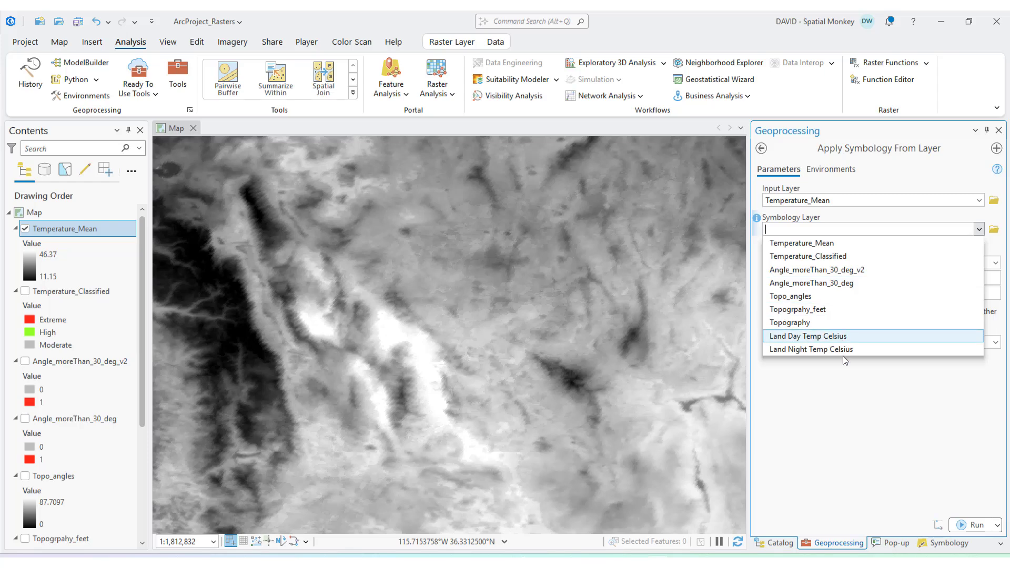
{"action": "left_click", "coordinate": [848, 337]}
{"action": "left_click", "coordinate": [973, 525]}
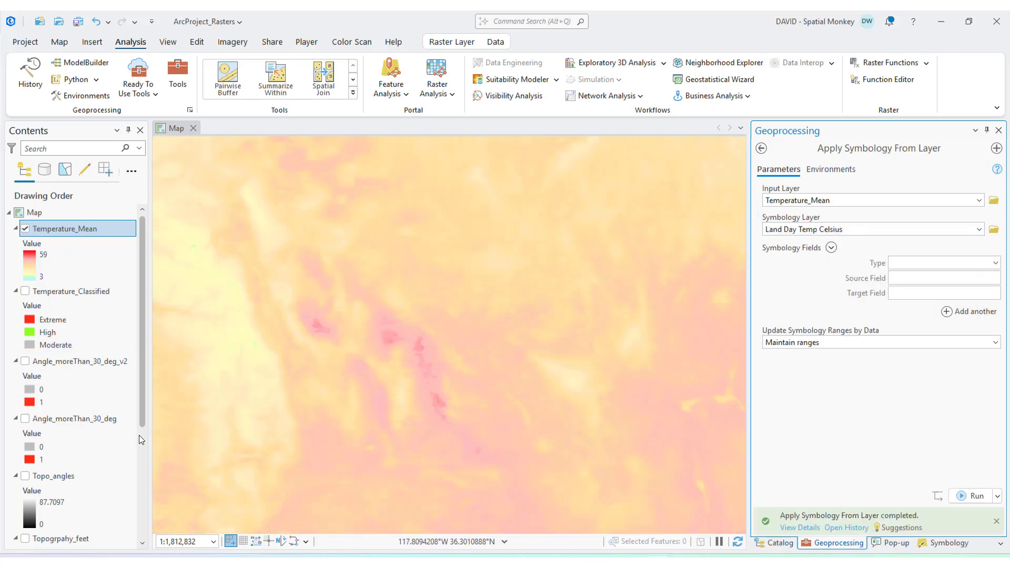
- Switch the Temperature_Mean layer off and on to compare the mean temperatures with the day temperatures
{"action": "left_click_drag", "start_coordinate": [139, 435], "coordinate": [144, 514]}
{"action": "scroll", "coordinate": [77, 271], "scroll_direction": "up", "scroll_amount": 5}
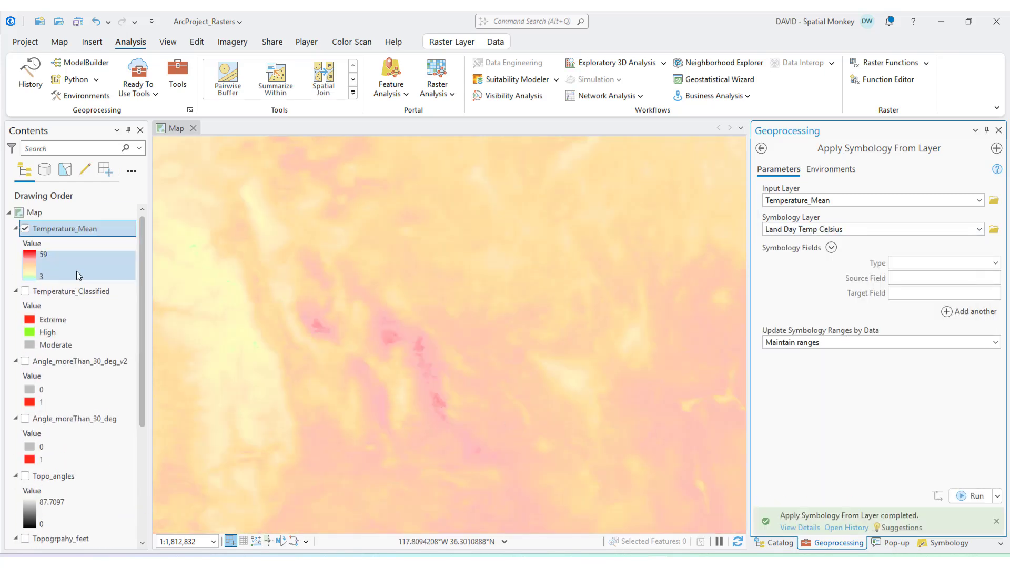
{"action": "left_click", "coordinate": [25, 229]}
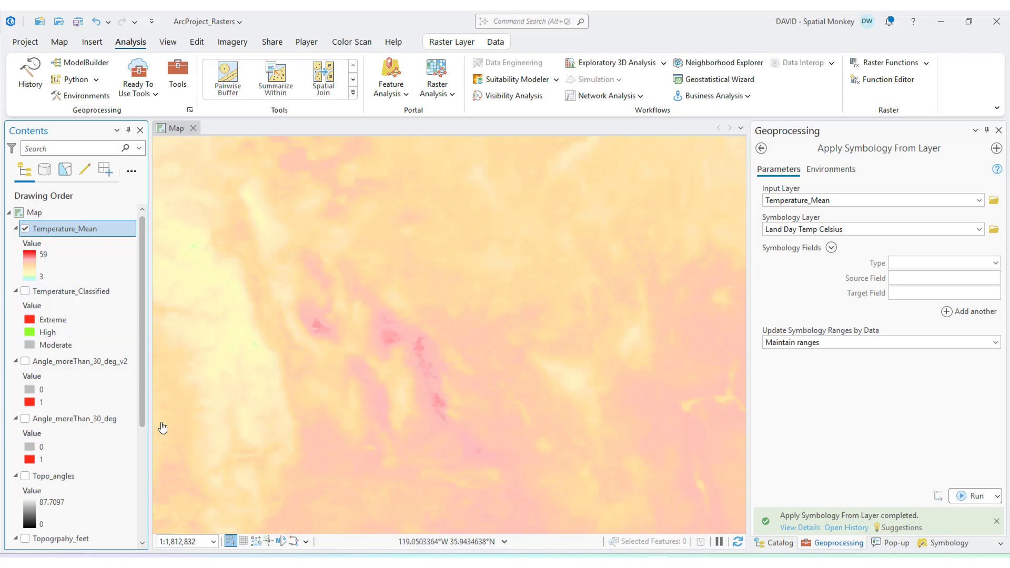
{"action": "left_click", "coordinate": [25, 228]}
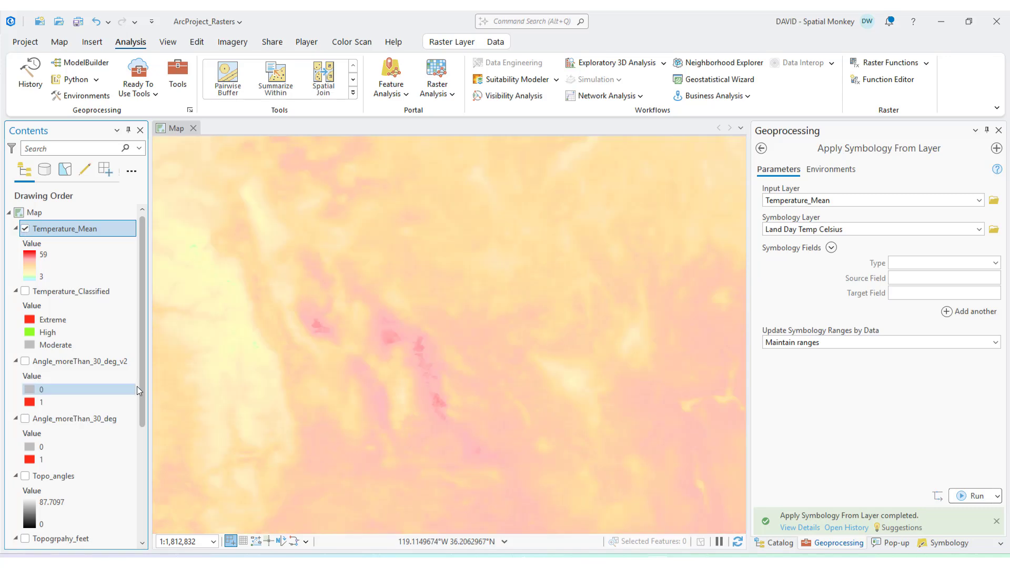
{"action": "left_click_drag", "start_coordinate": [141, 387], "coordinate": [35, 258]}
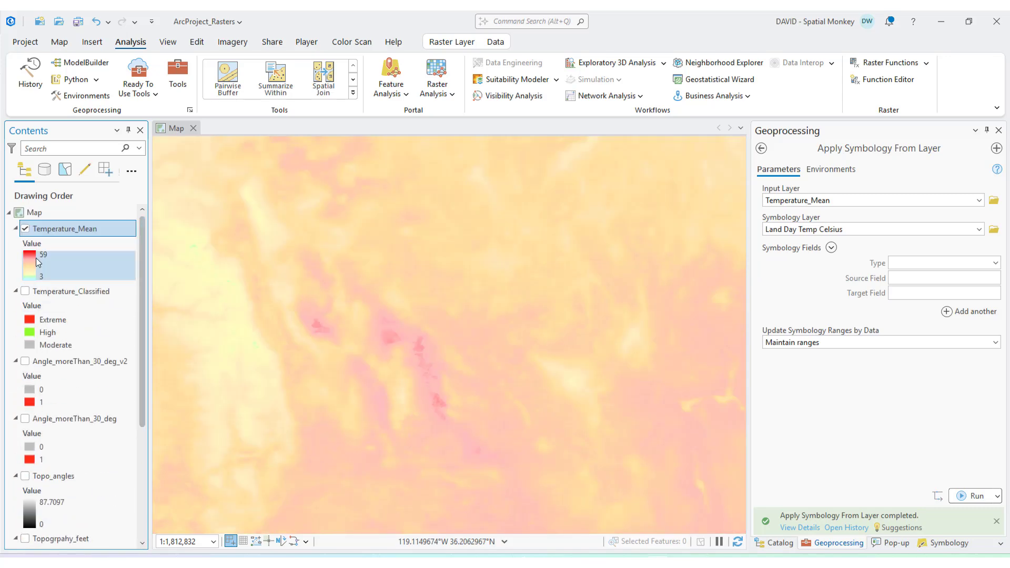
{"action": "left_click", "coordinate": [25, 229]}
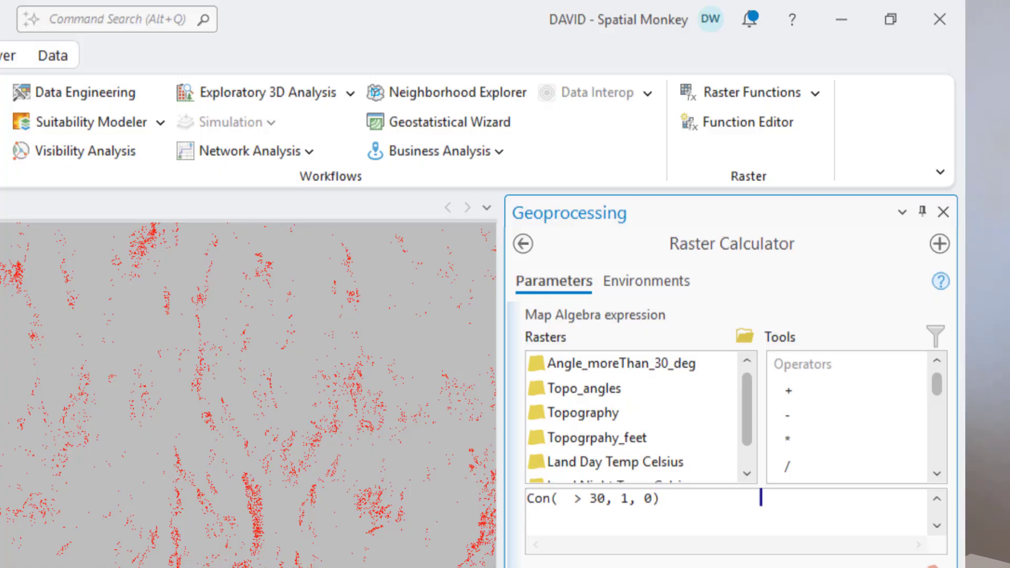
- Add the Slope function with the Topogrpahy_feet raster and a multiplication operator to the Con expression testing for values > 30
{"action": "type", "text": "Slope( > 30, 1, 0"}
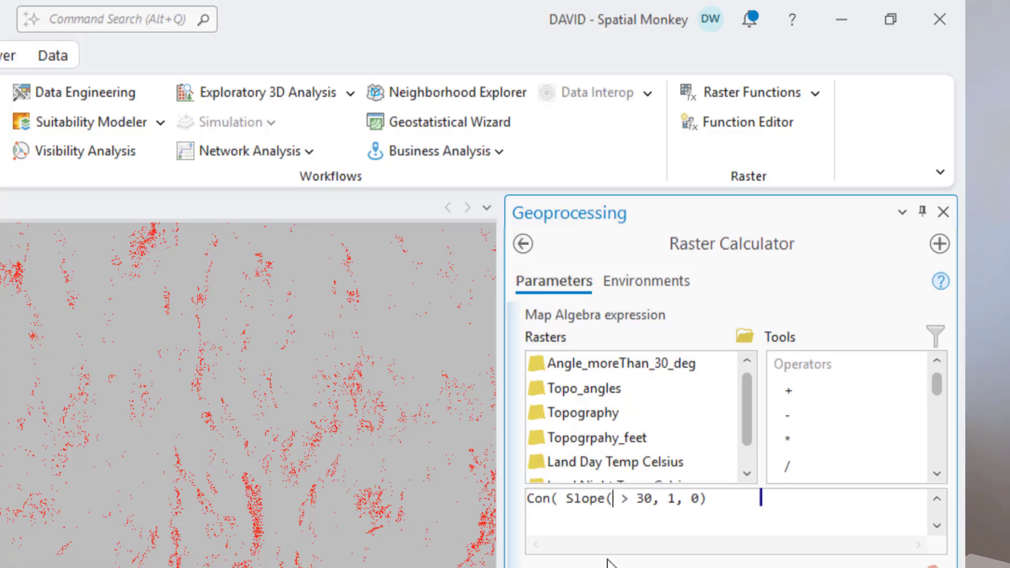
{"action": "left_click", "coordinate": [600, 438]}
{"action": "double_click", "coordinate": [603, 442]}
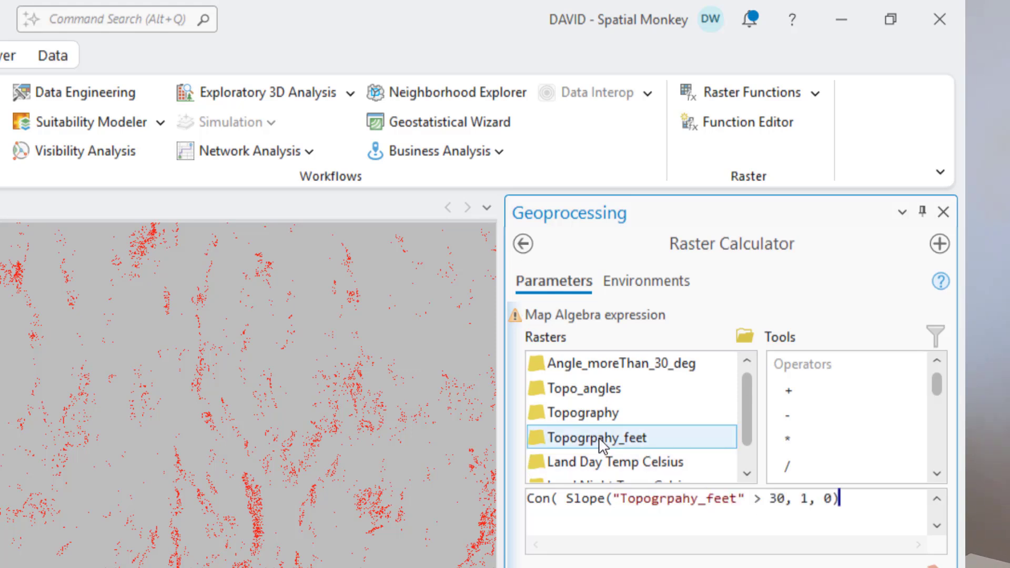
{"action": "double_click", "coordinate": [789, 439]}
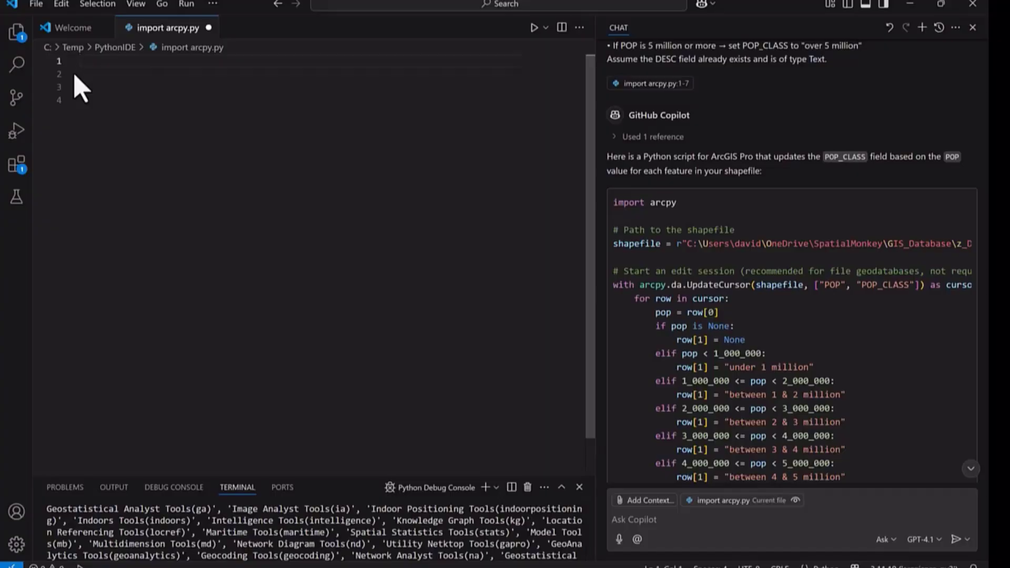
- Switch to Visual Studio Code, insert Copilot's POP_CLASS update script into import arcpy.py, then enlarge and clear the terminal
{"action": "left_click", "coordinate": [921, 189]}
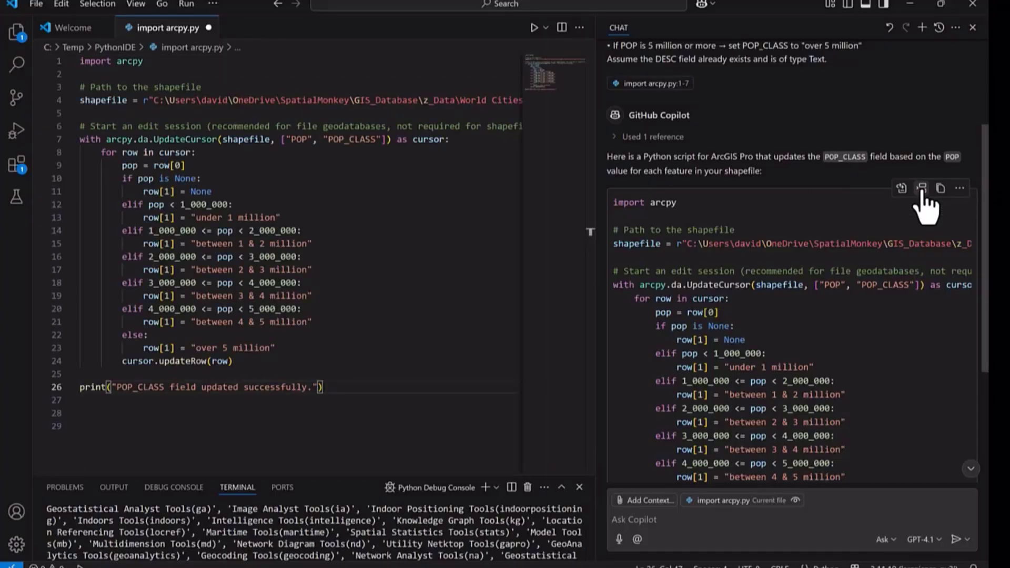
{"action": "left_click_drag", "start_coordinate": [316, 476], "coordinate": [319, 413]}
{"action": "left_click", "coordinate": [544, 424]}
{"action": "left_click", "coordinate": [342, 444]}
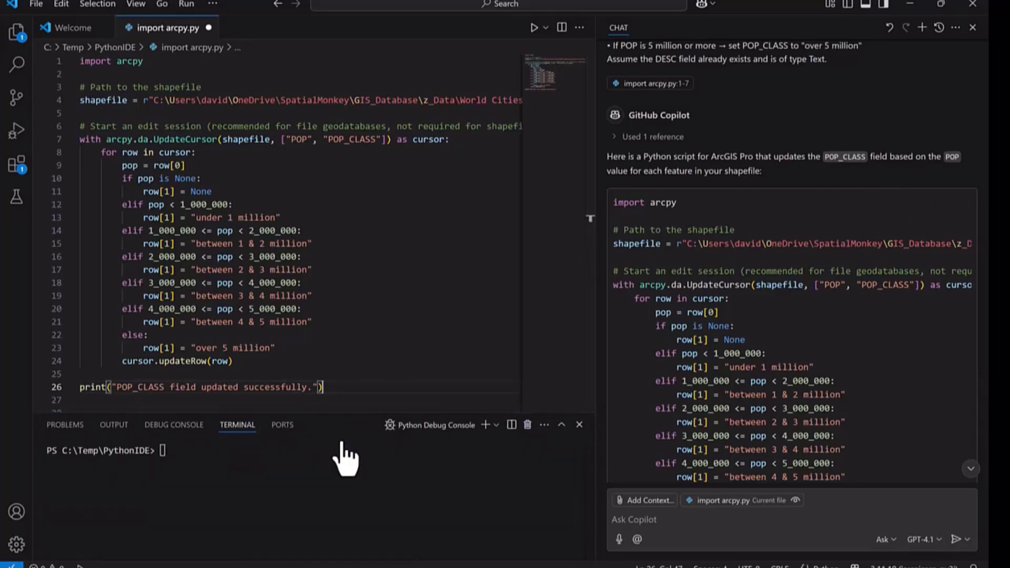